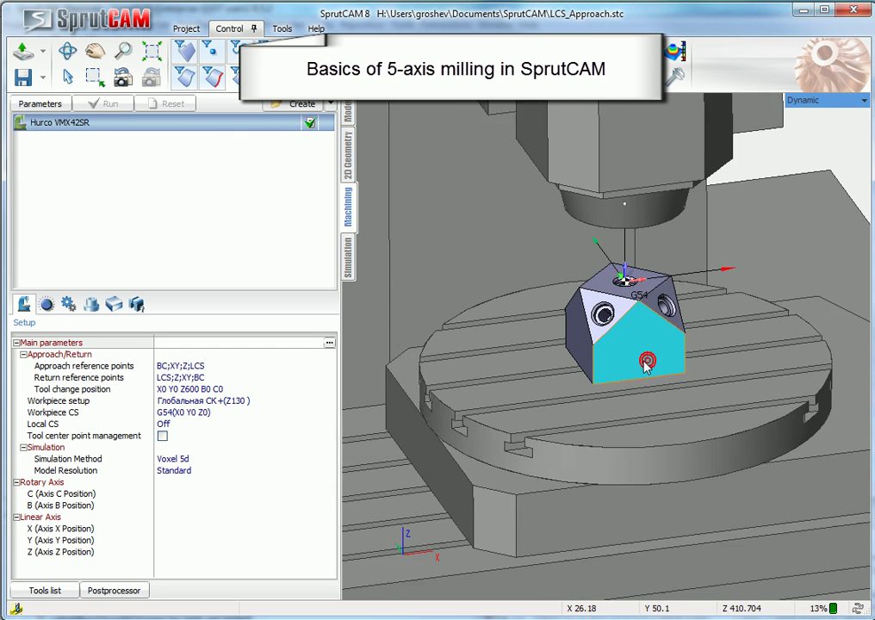
Pick the cube's angled front face, set the table's C axis to -100, and adjust the B axis.
click(648, 480)
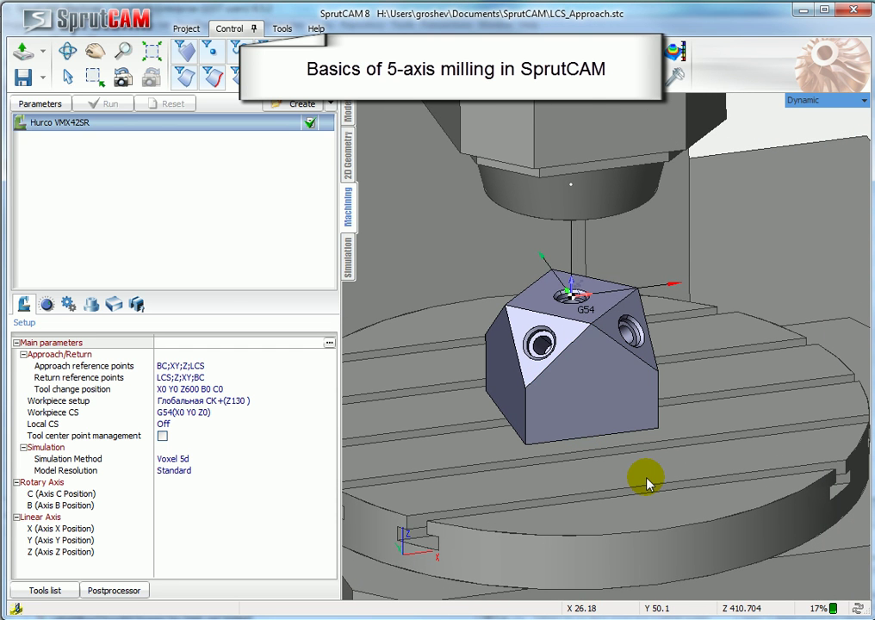
scroll(646, 479, down, 5)
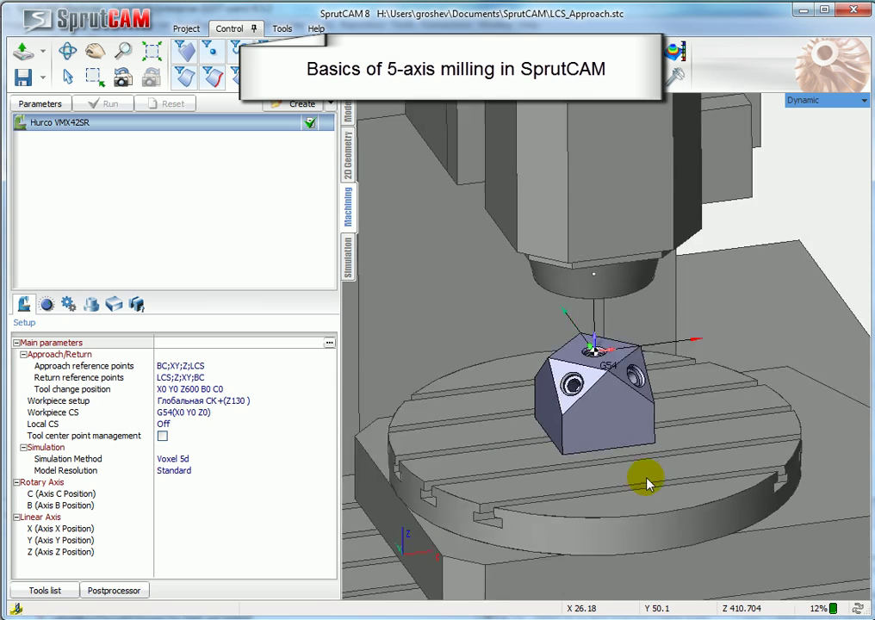
middle_drag(644, 461, 621, 371)
scroll(652, 375, down, 5)
click(170, 494)
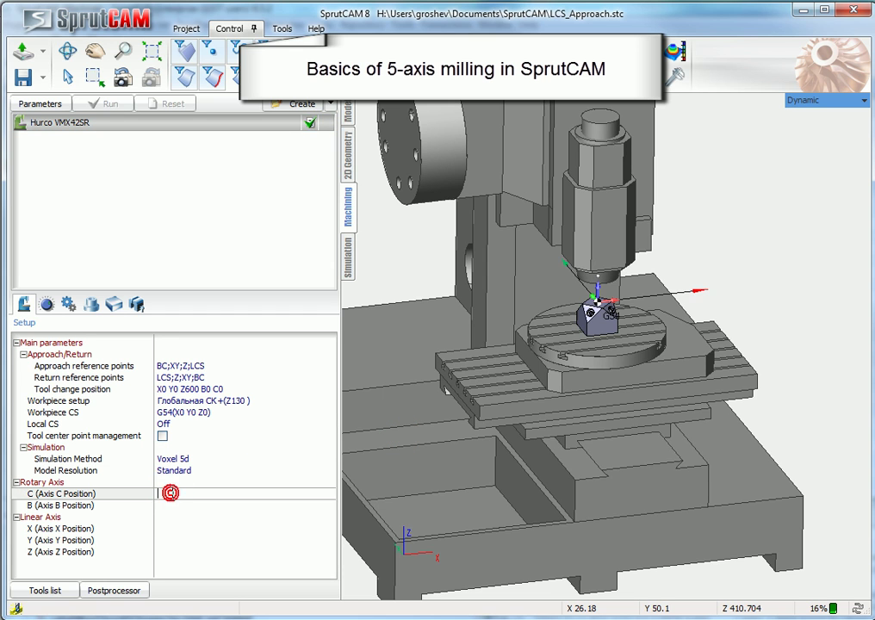
text(-10)
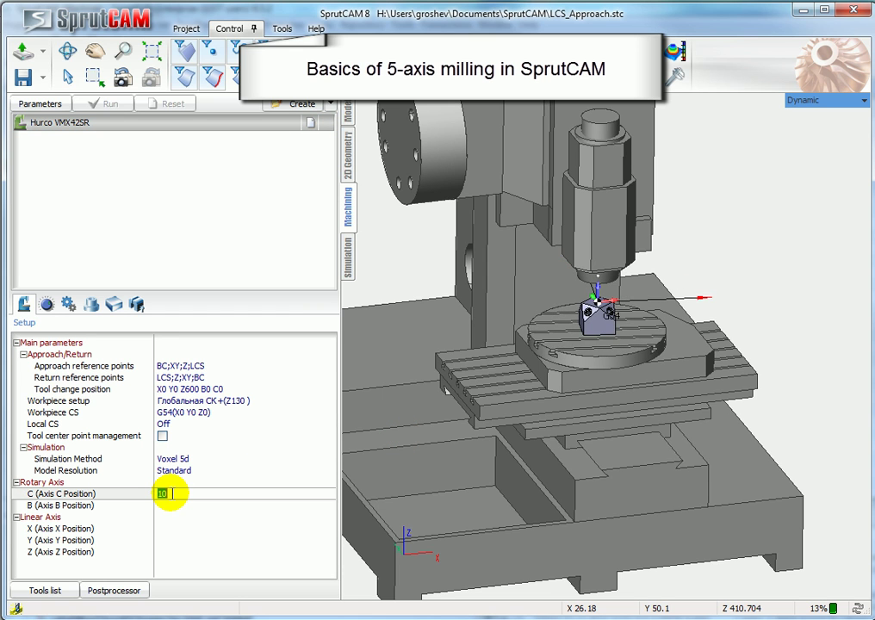
text(0)
click(164, 505)
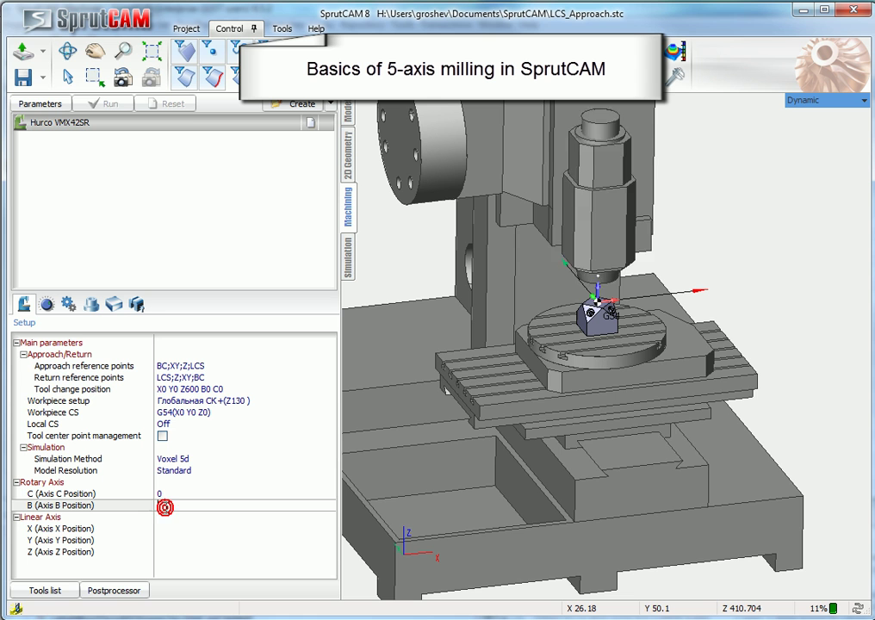
text(100)
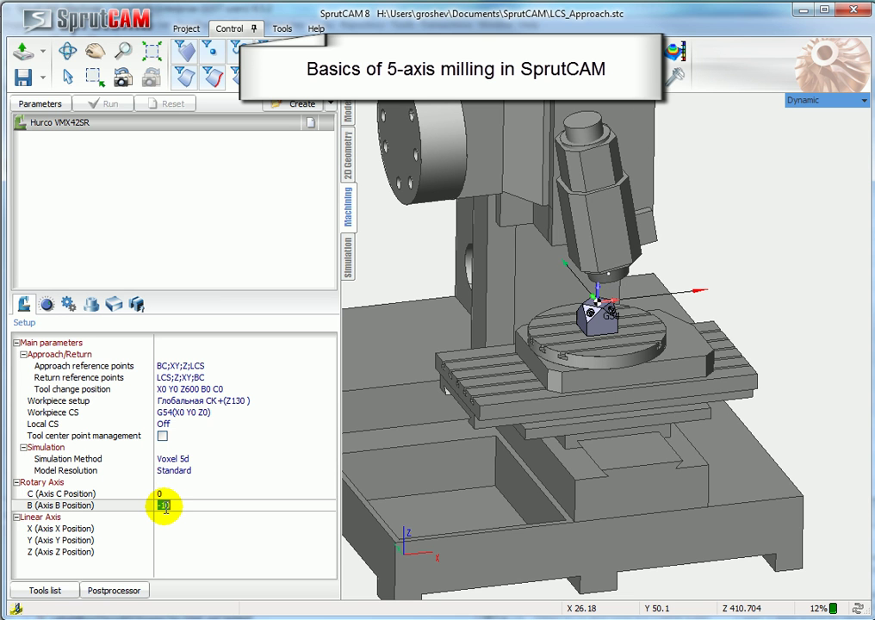
scroll(557, 377, up, 5)
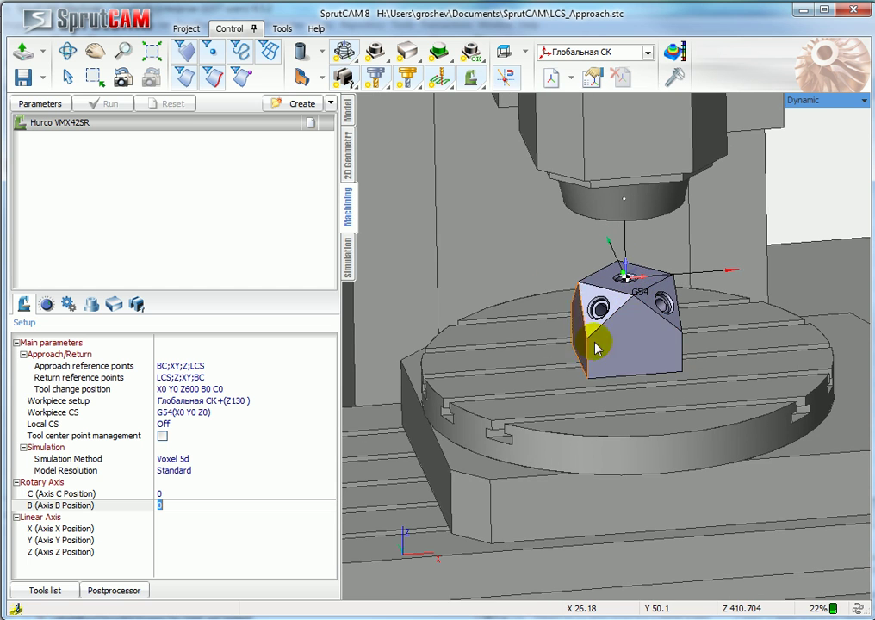
scroll(583, 398, down, 3)
scroll(582, 398, down, 2)
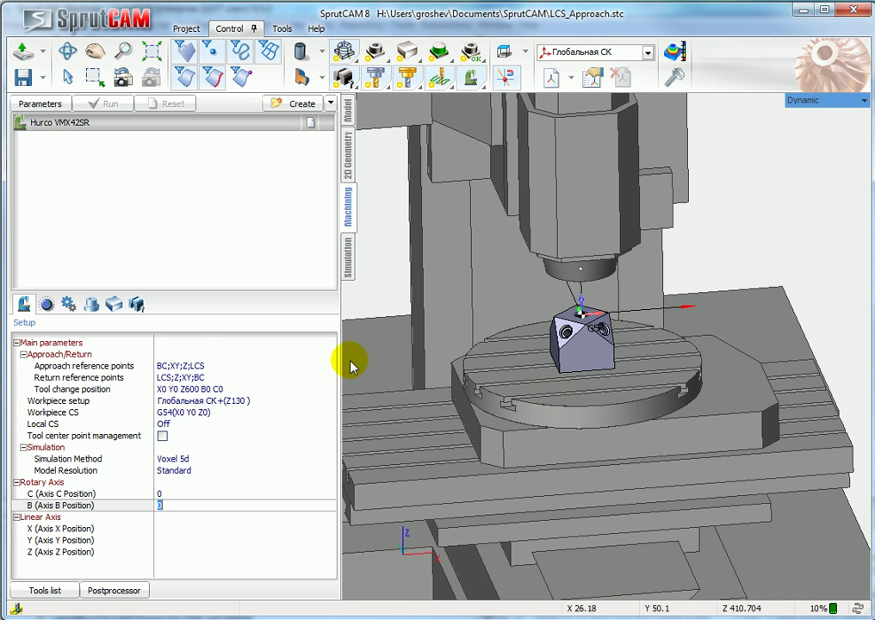
Show the Hurco VMX42SR setup with Control Parameters and Rotary Transformations expanded to reveal TCPM mode.
click(47, 305)
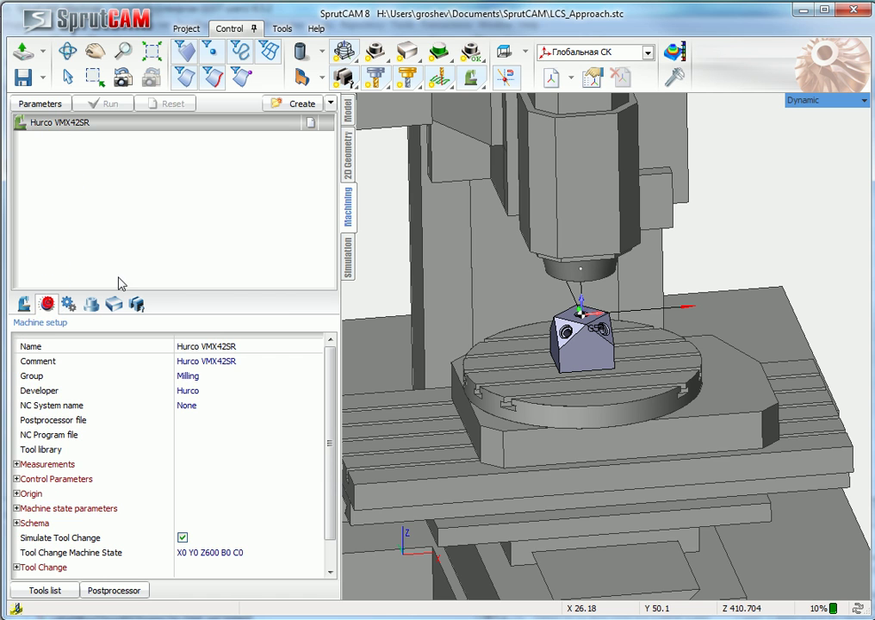
drag(135, 293, 121, 170)
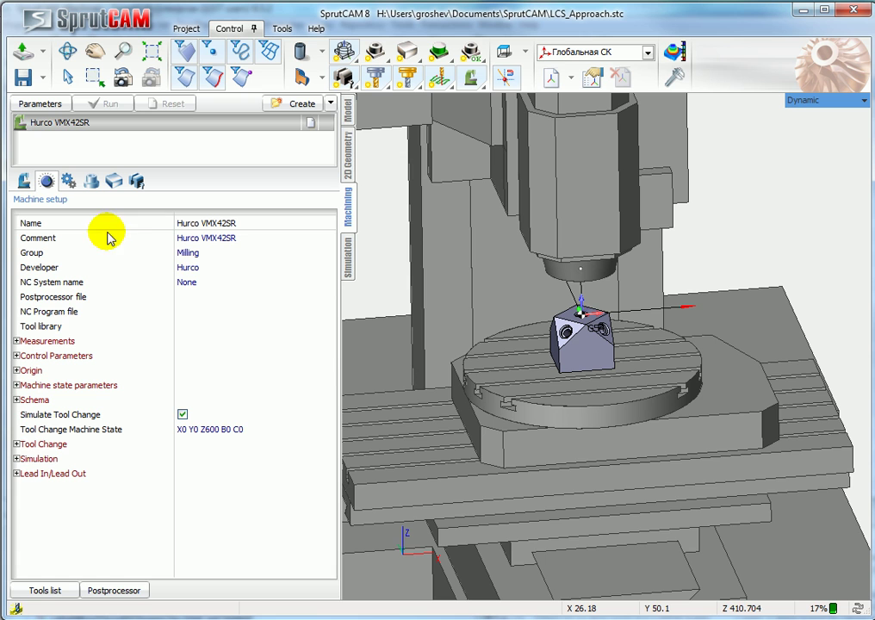
click(16, 356)
click(16, 354)
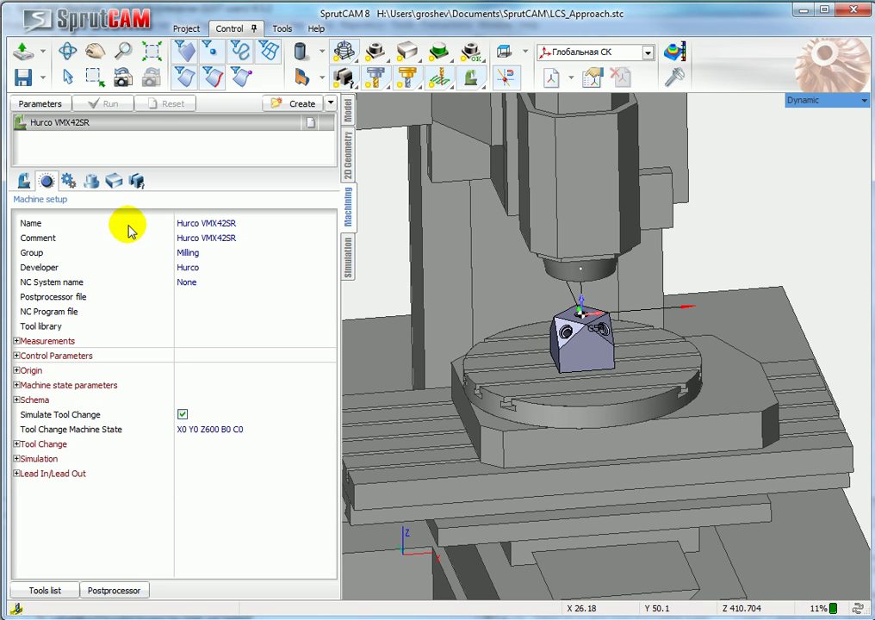
click(347, 255)
click(347, 217)
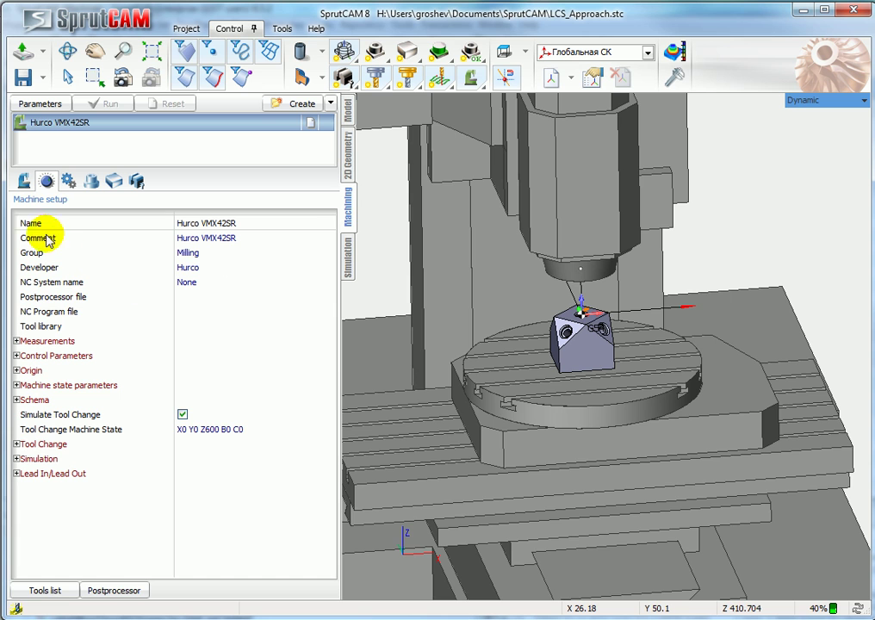
click(16, 356)
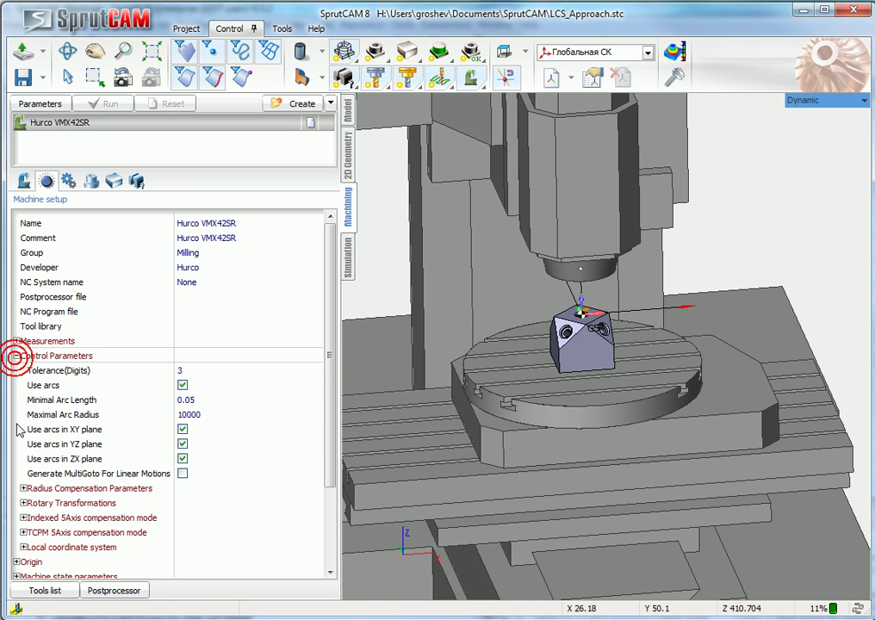
click(23, 503)
drag(332, 401, 333, 448)
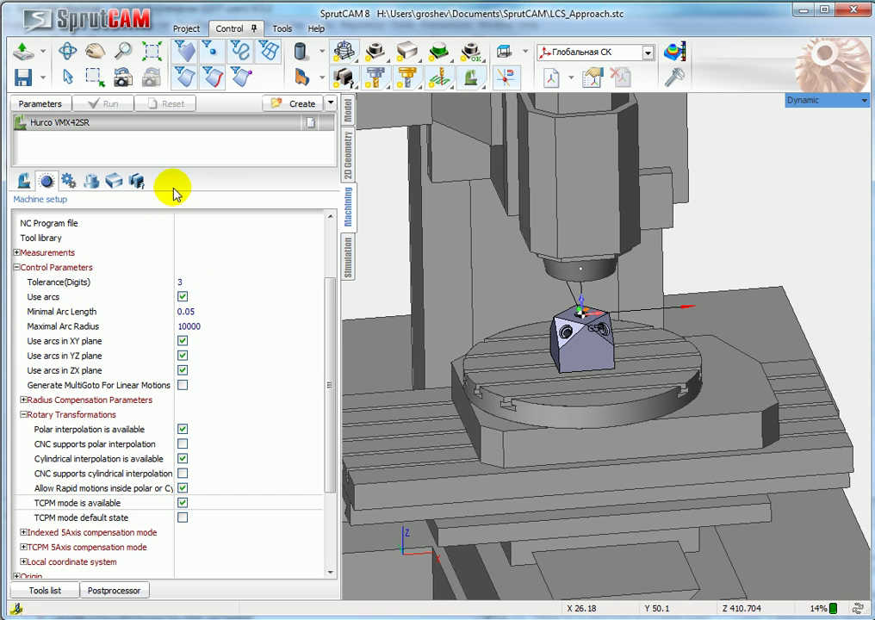
drag(205, 167, 233, 222)
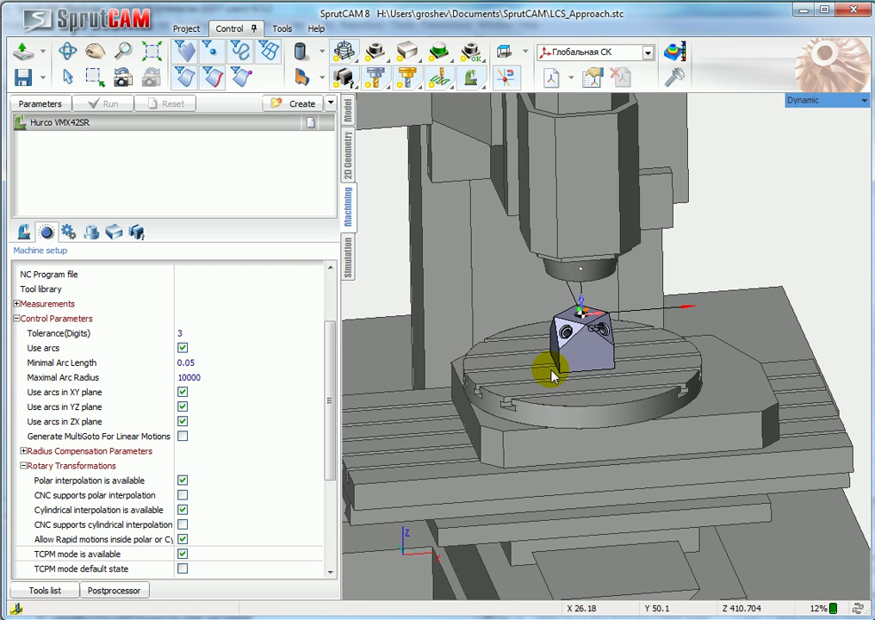
scroll(551, 374, up, 4)
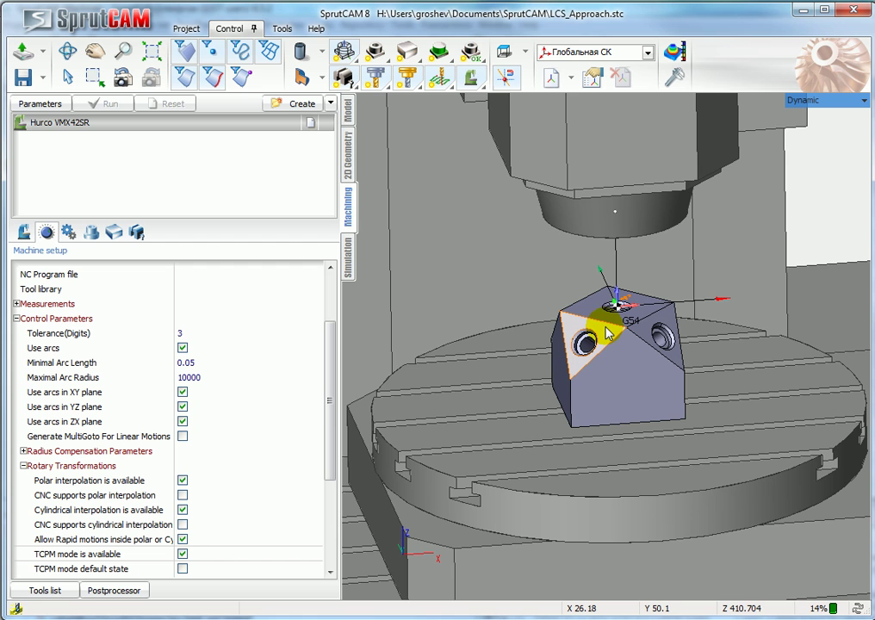
Show the stock, select the cube's left triangular face, and add a Roughing waterline operation.
click(407, 76)
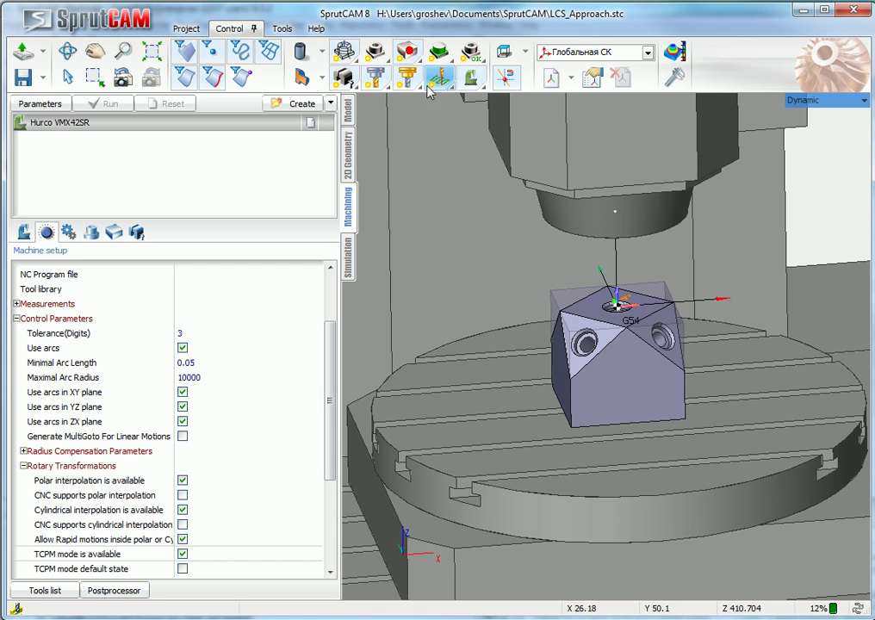
click(603, 338)
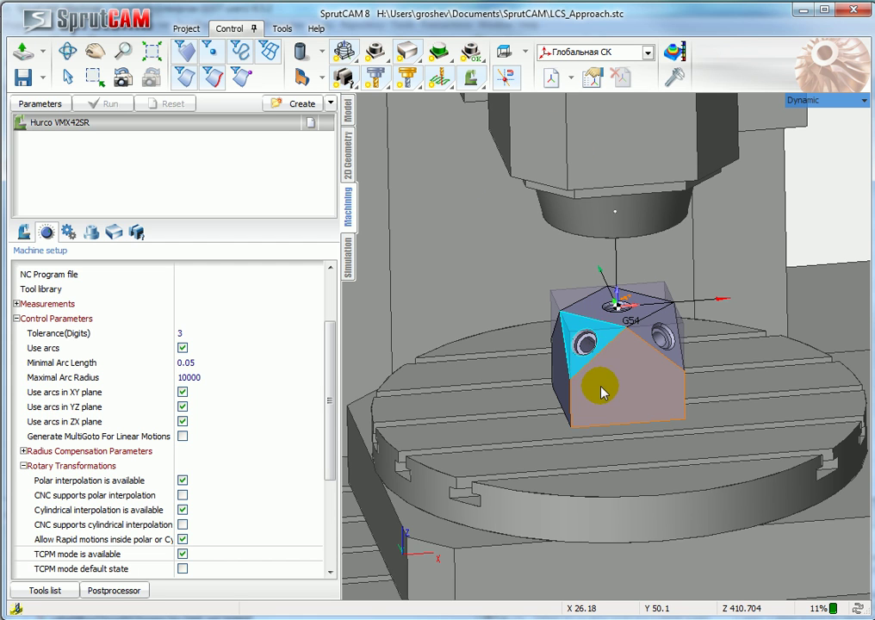
click(330, 103)
mouse_move(366, 124)
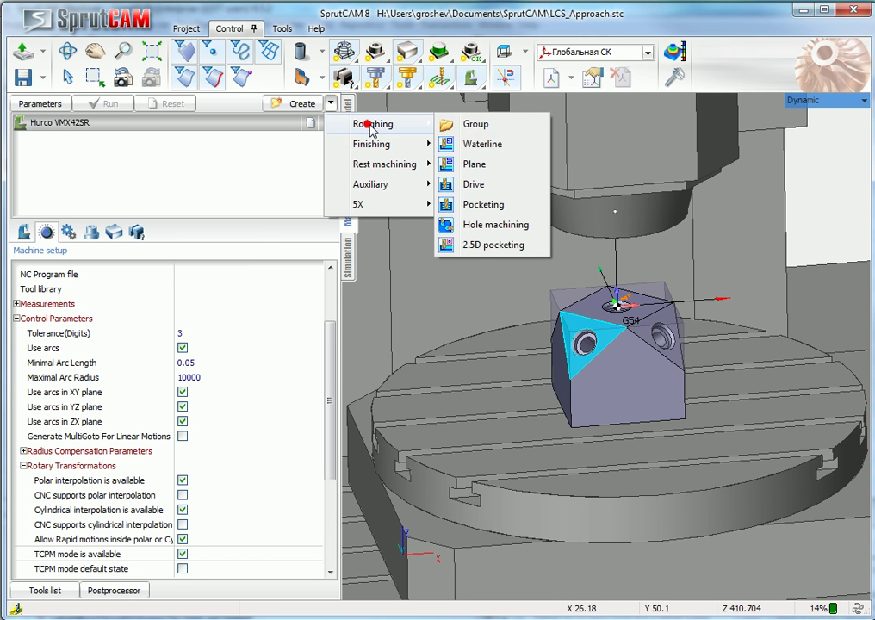
click(502, 146)
Check the operation's B -51.622 and C 45 positions and calculate the waterline toolpath.
scroll(664, 260, down, 5)
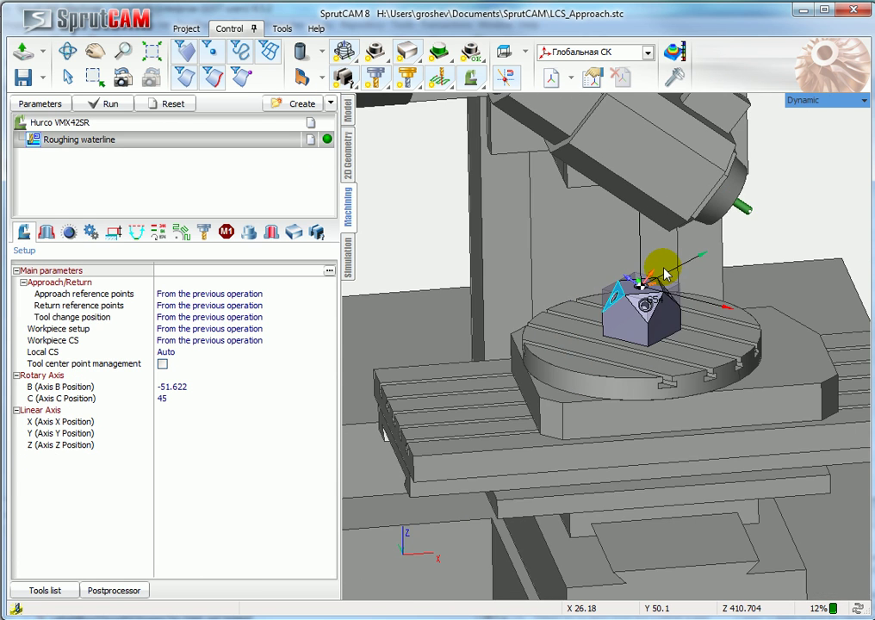
scroll(641, 291, up, 3)
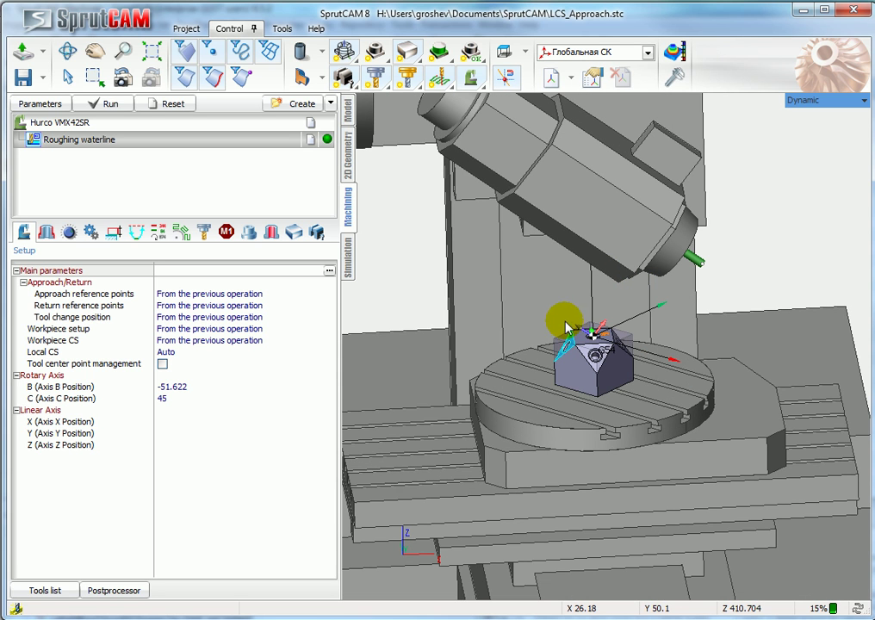
click(211, 387)
click(193, 399)
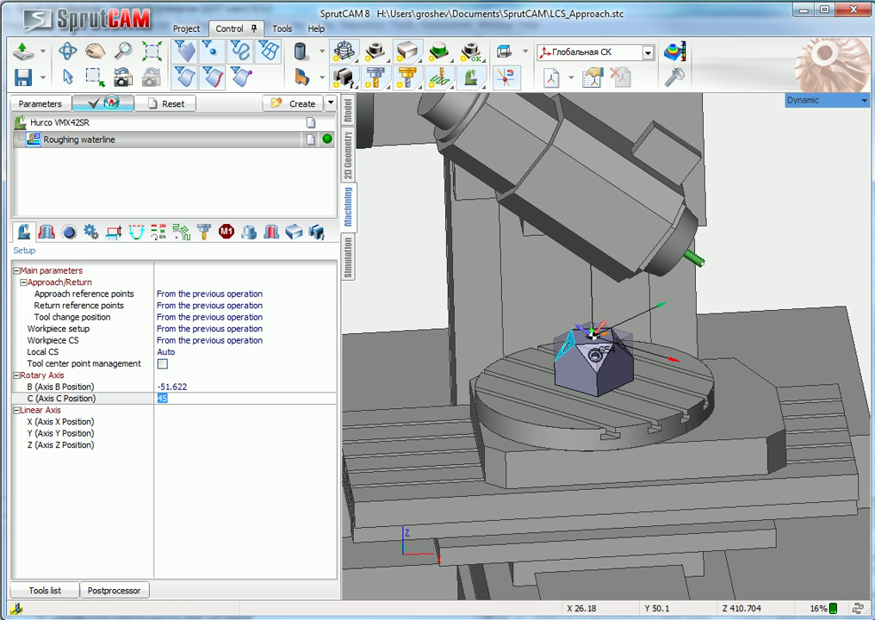
click(110, 104)
scroll(698, 301, up, 5)
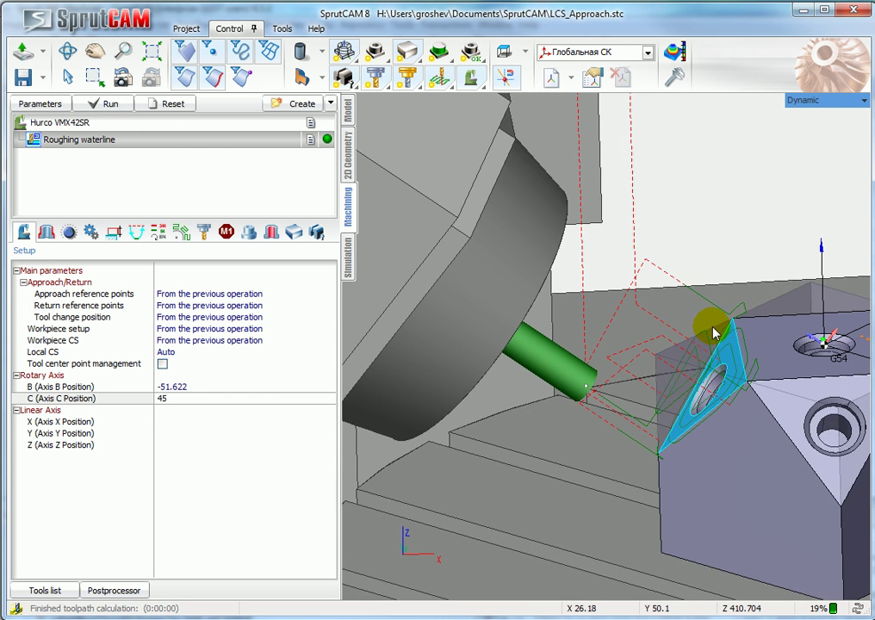
scroll(462, 289, down, 5)
Play the Roughing waterline simulation until the angled corner is cut, then return to machining parameters.
click(348, 255)
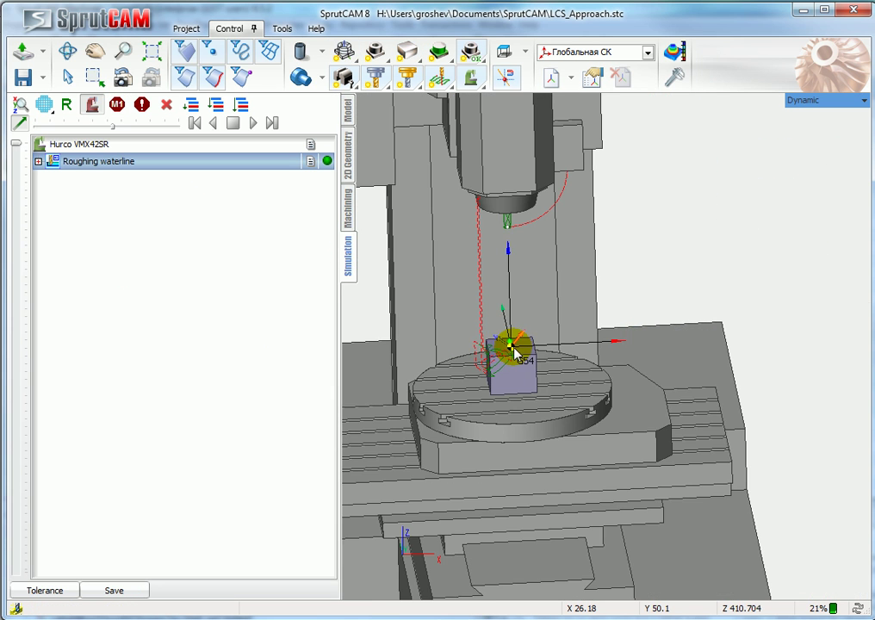
click(254, 124)
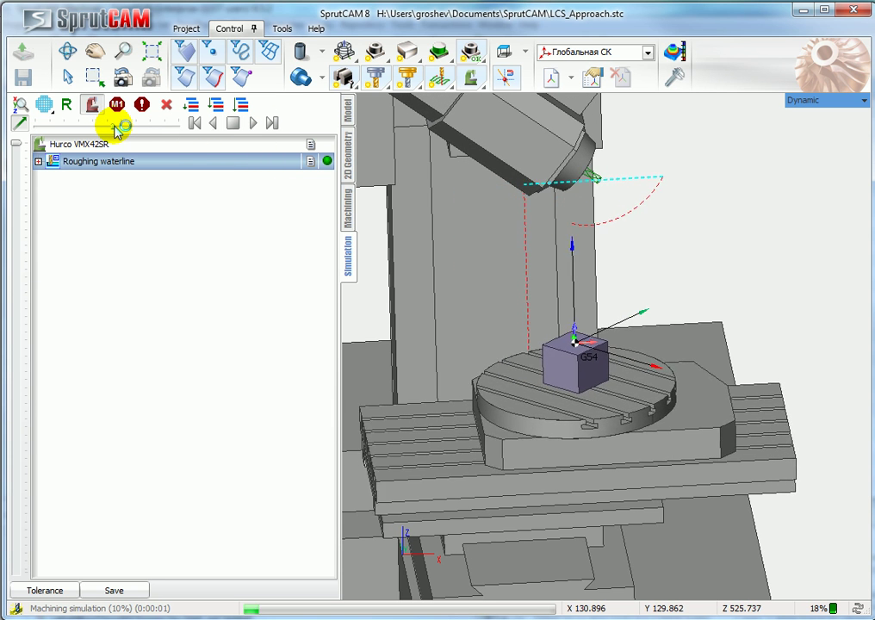
scroll(611, 362, up, 3)
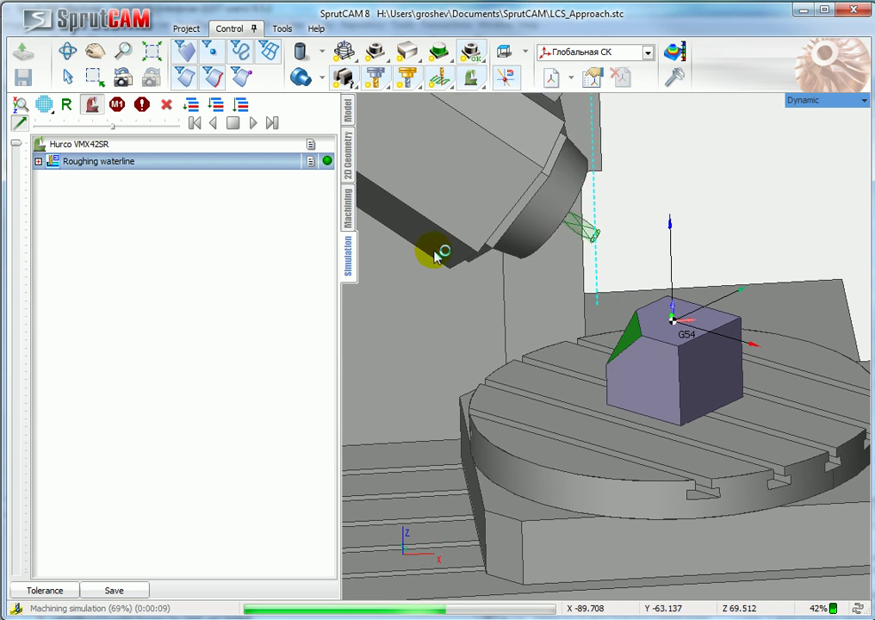
click(348, 205)
scroll(519, 336, down, 5)
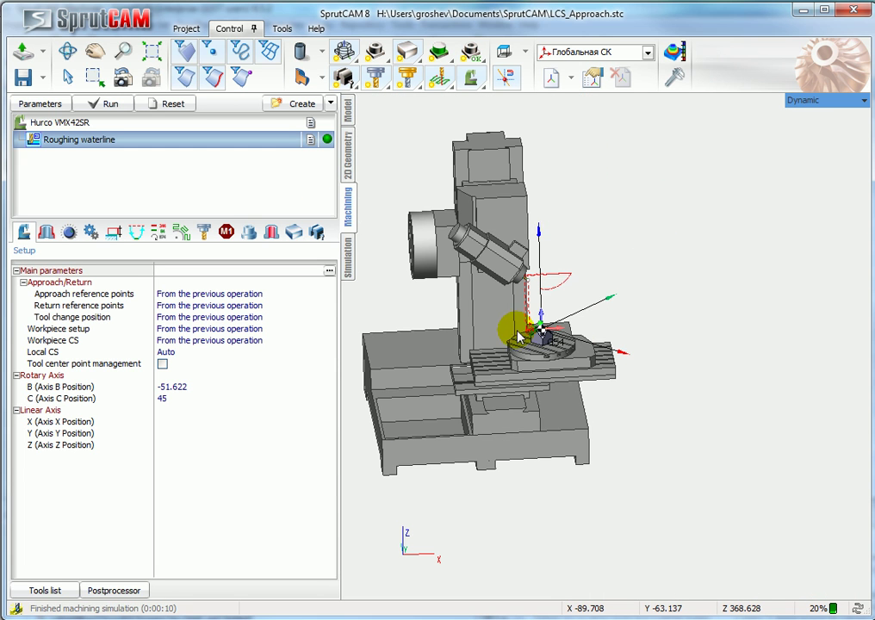
Generate the NC program with the Fanuc 30i postprocessor, overwriting the existing output file.
click(109, 591)
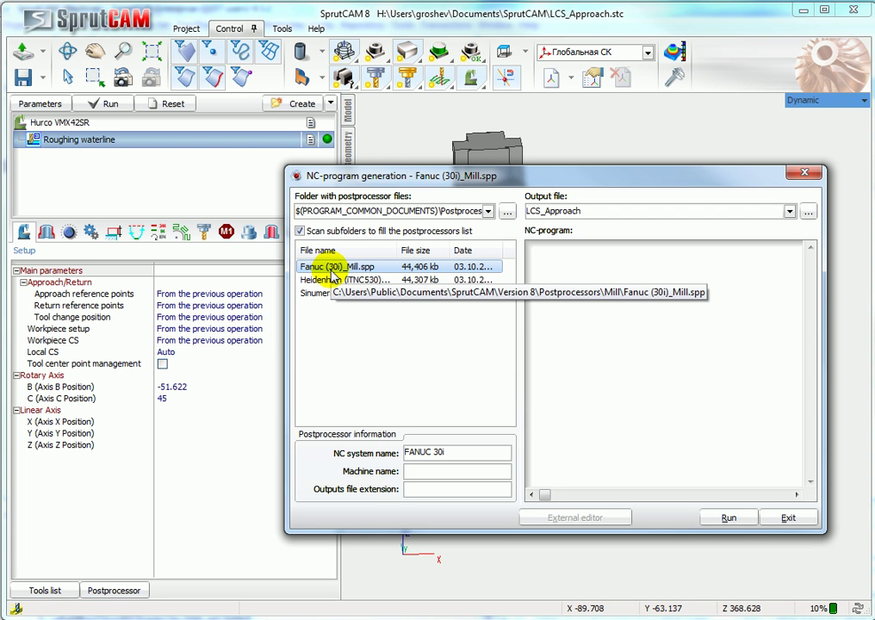
click(728, 518)
click(783, 441)
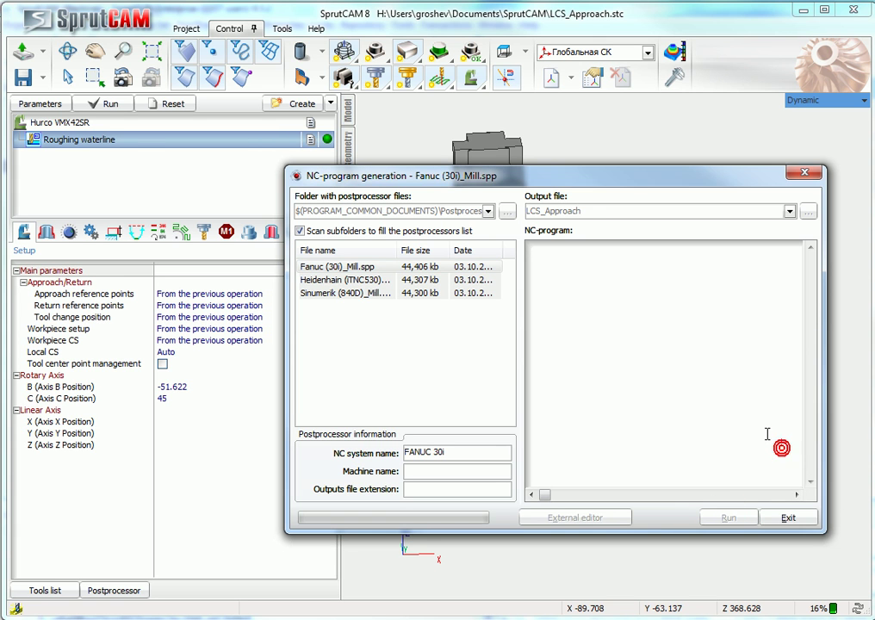
drag(569, 175, 497, 165)
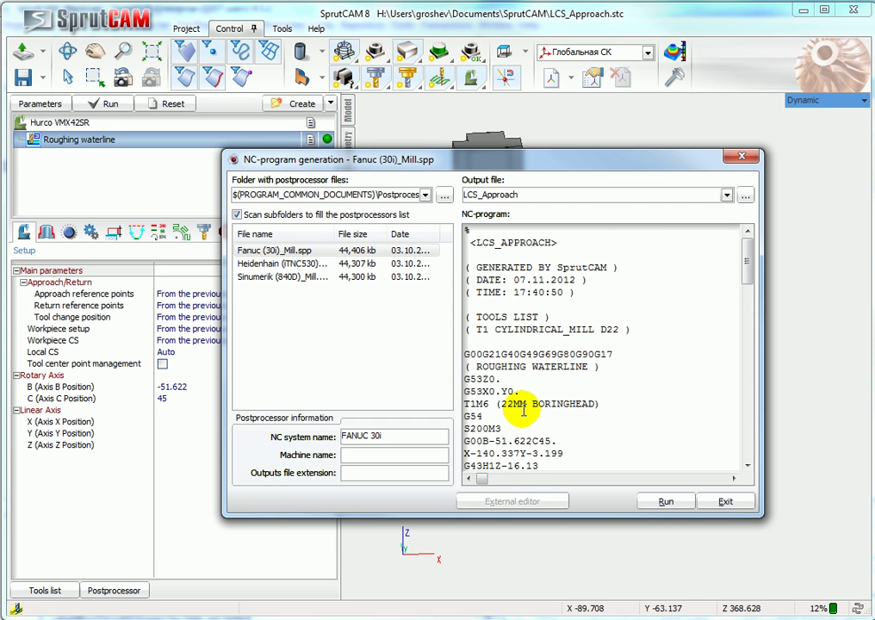
Highlight the G68.2X0.Y0.Z0.I-90.J51.622K135. line in the program listing, then exit the window.
click(519, 367)
scroll(499, 391, down, 2)
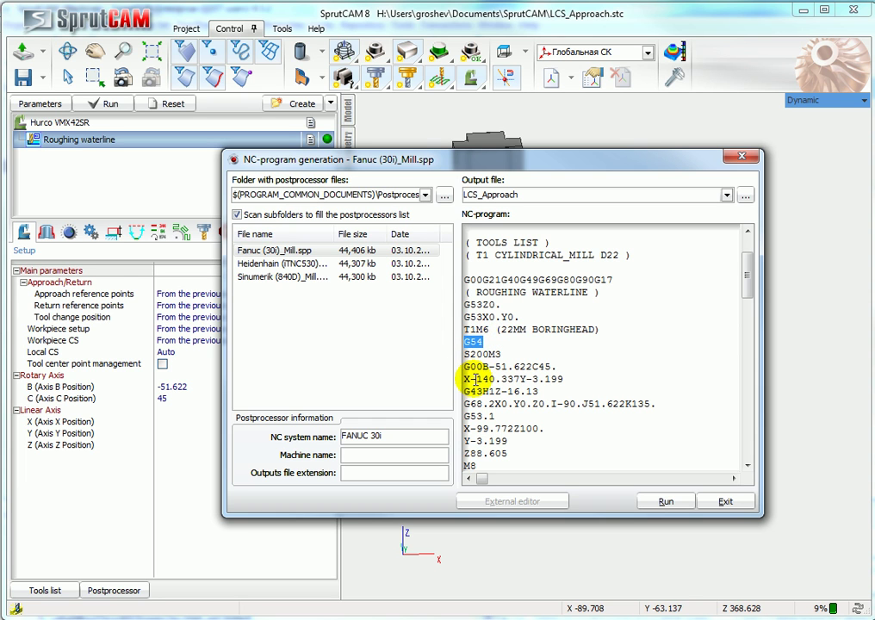
drag(468, 402, 668, 403)
click(569, 425)
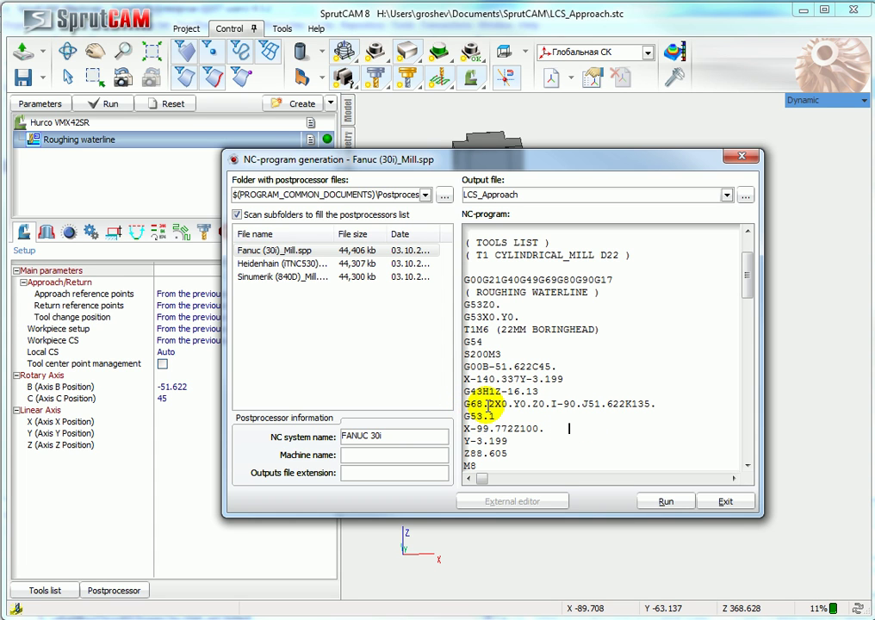
drag(656, 402, 459, 404)
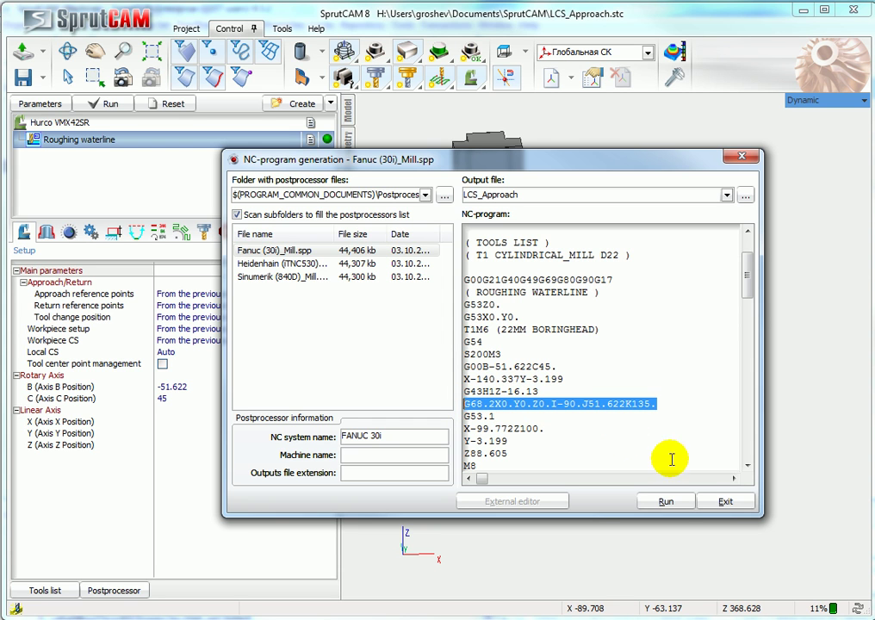
click(724, 505)
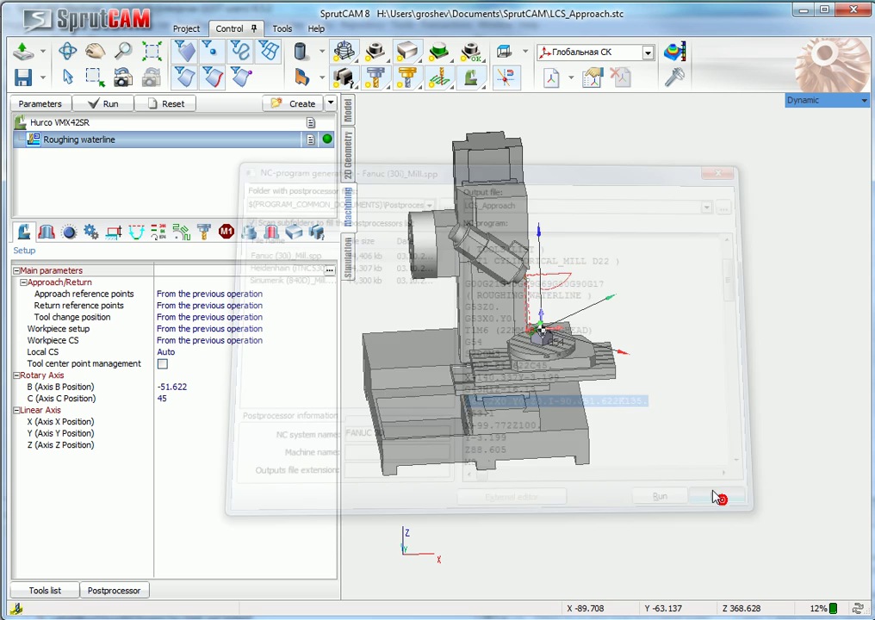
In the Simulation tab, expand the Roughing waterline commands with its Header and Approach groups.
scroll(531, 335, up, 5)
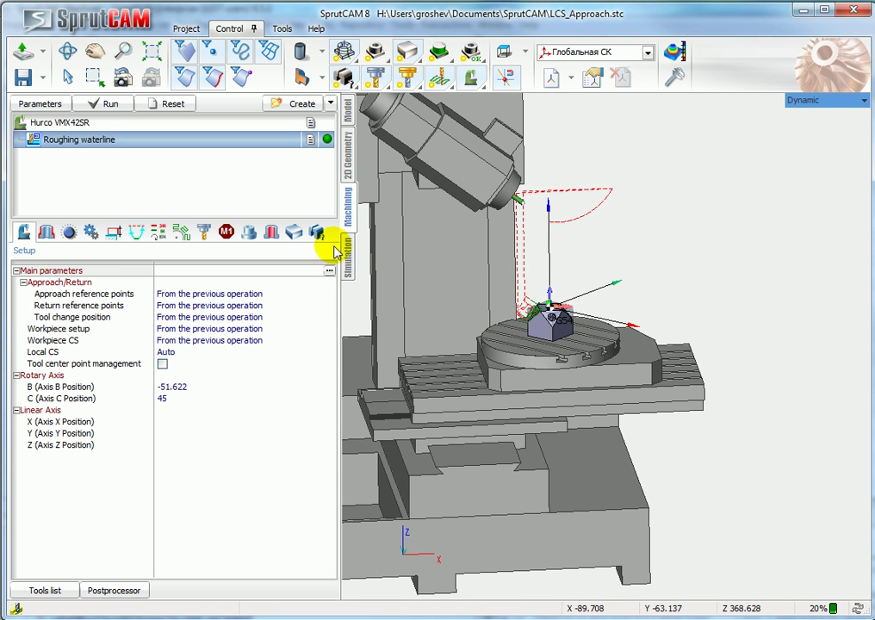
click(348, 258)
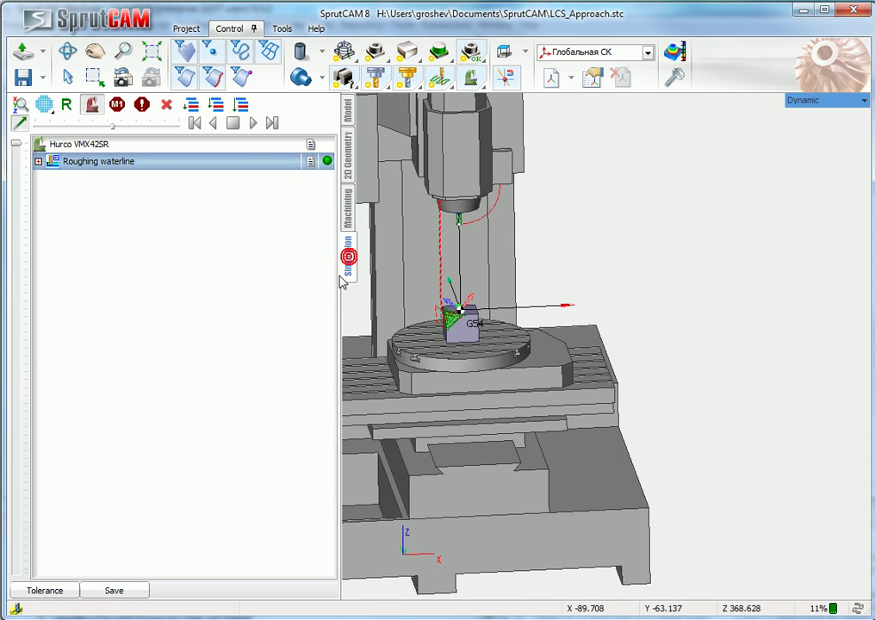
click(38, 161)
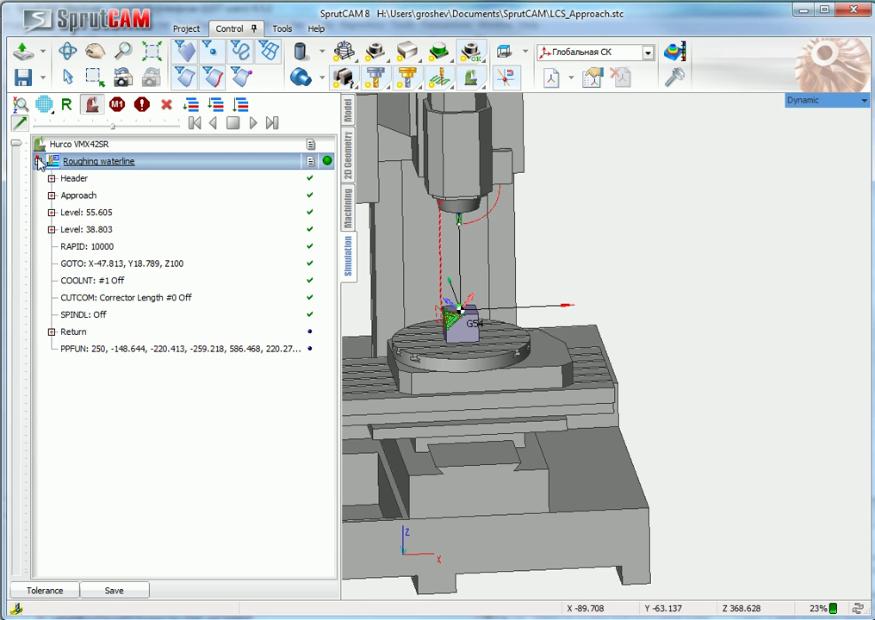
click(52, 178)
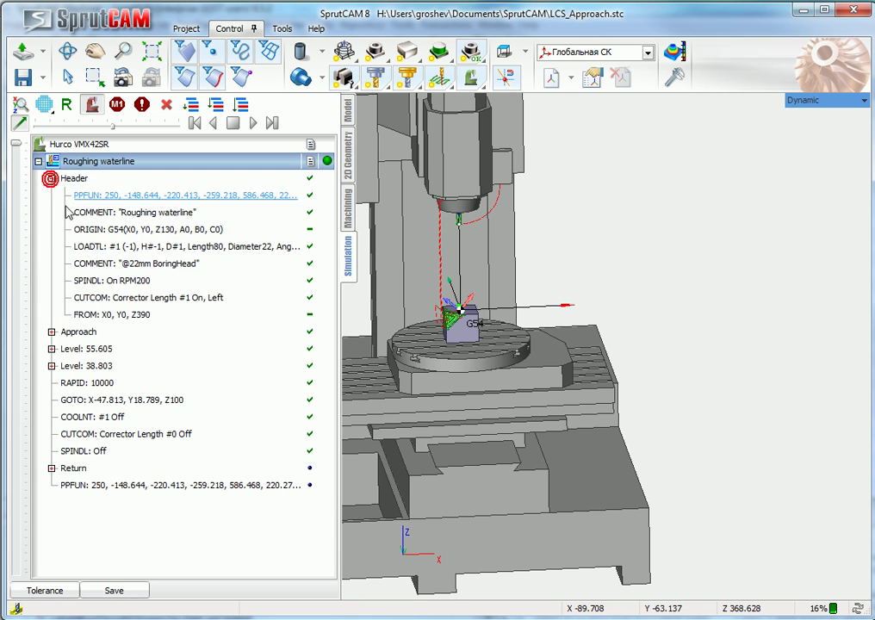
click(52, 331)
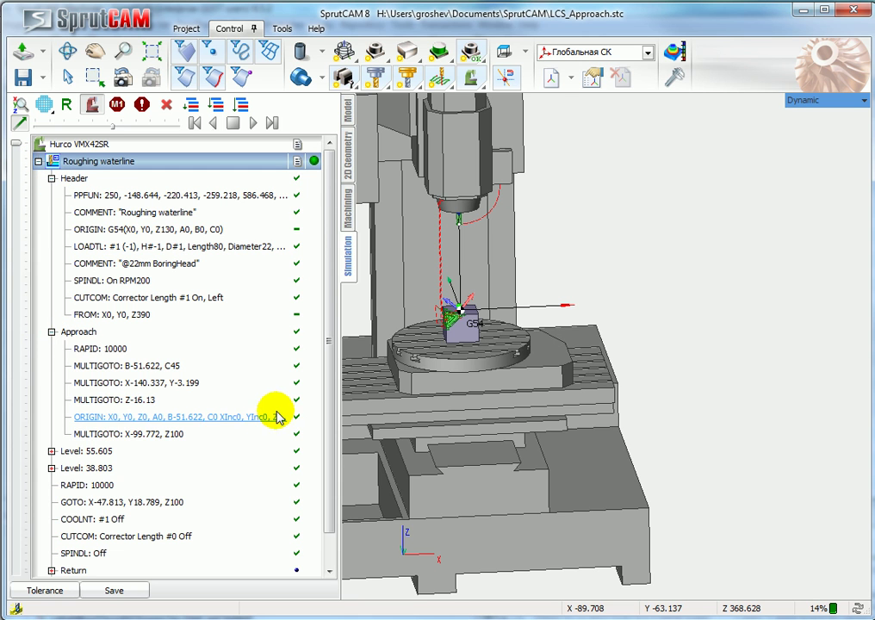
scroll(561, 367, down, 2)
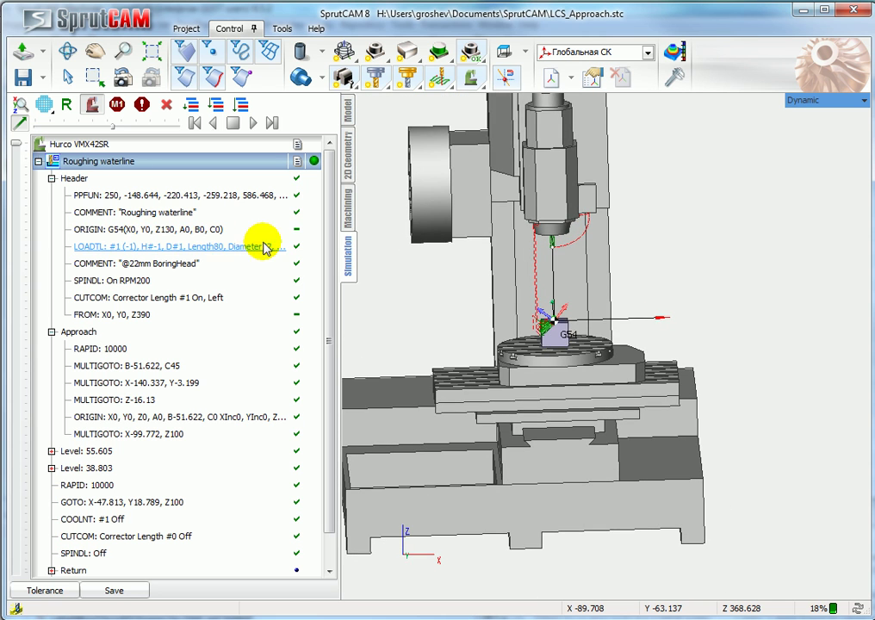
scroll(551, 337, up, 2)
Step through RAPID 10000, B-51.622 C45, X-140.337 Y-3.199, Z-16.13 and ORIGIN.
click(101, 350)
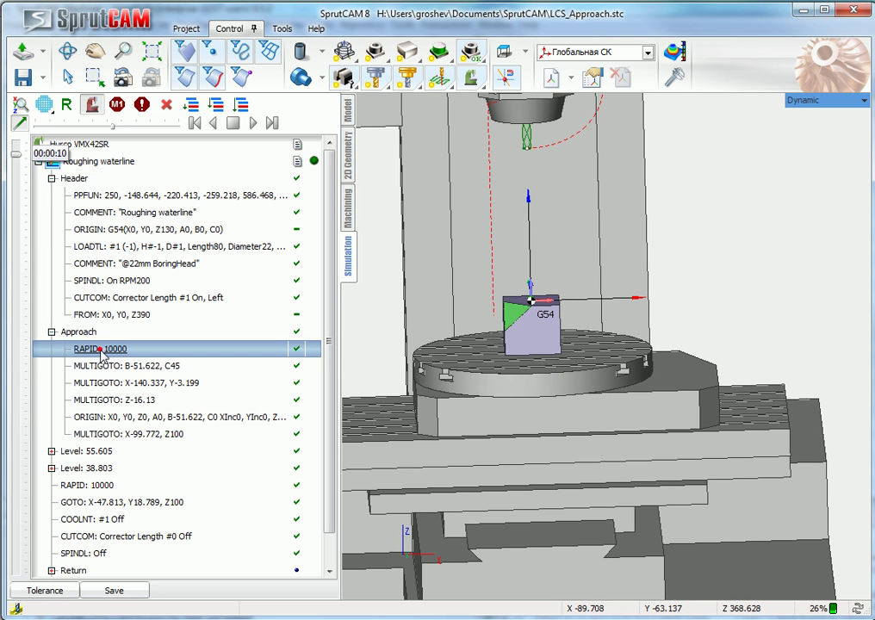
click(121, 366)
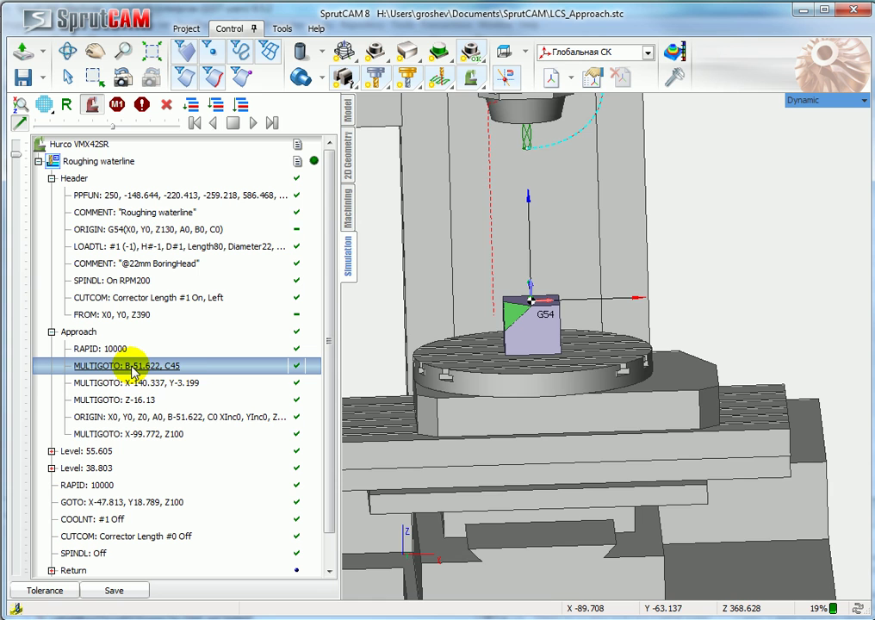
click(137, 383)
scroll(498, 401, down, 2)
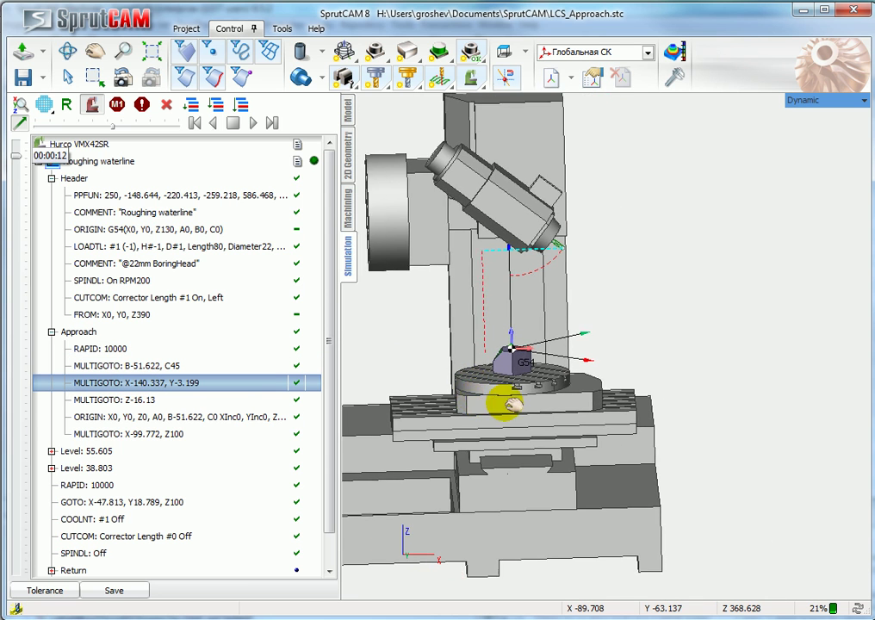
scroll(554, 376, up, 1)
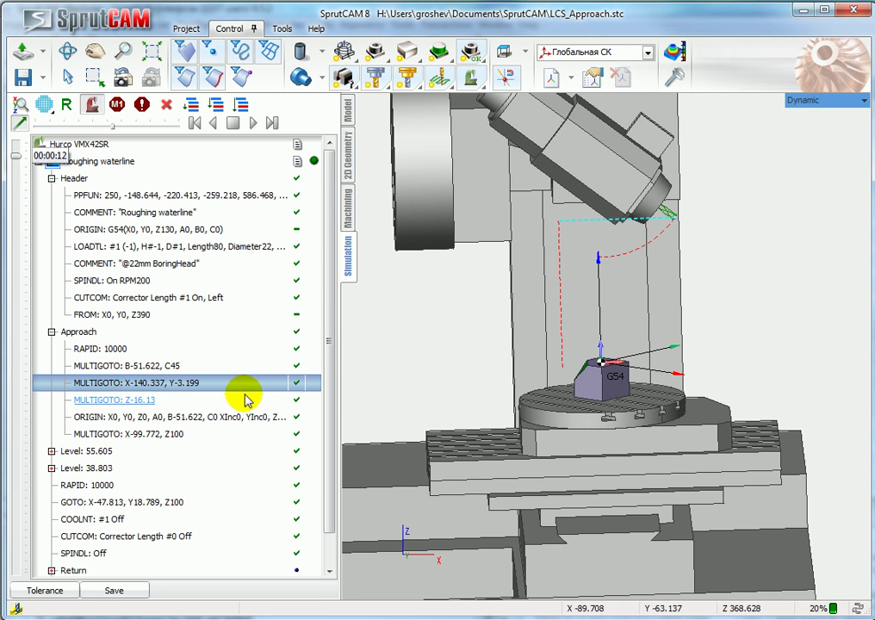
click(134, 401)
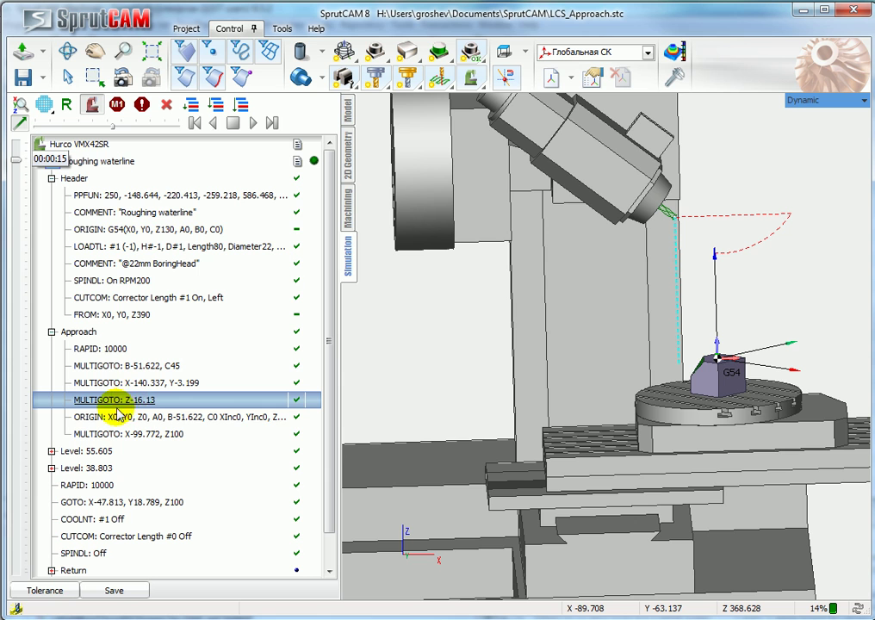
click(125, 418)
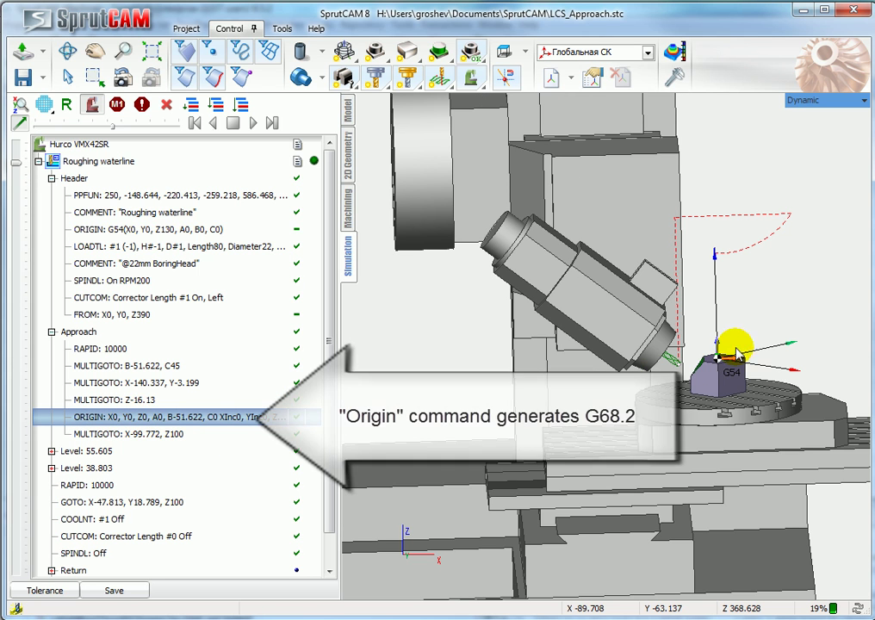
scroll(740, 366, up, 5)
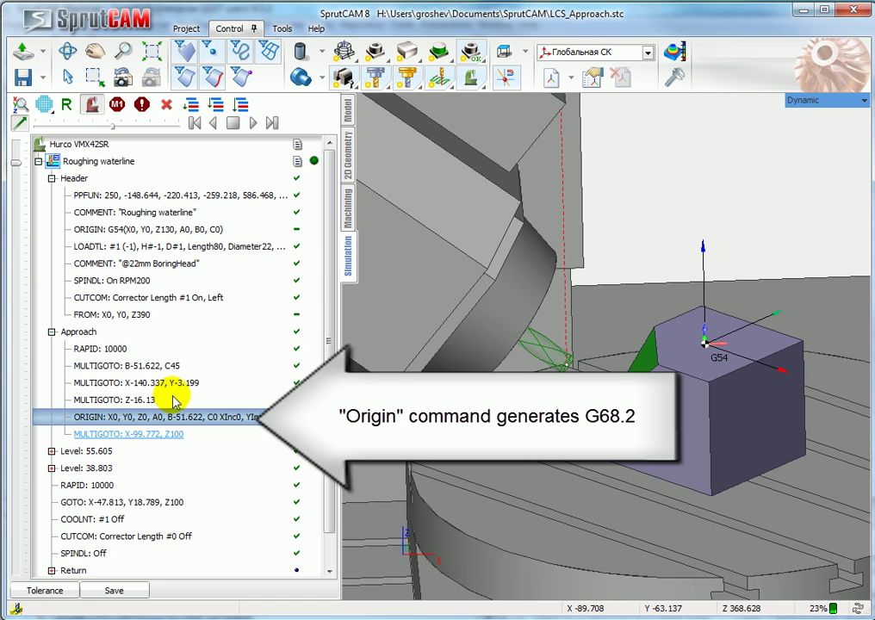
Step forward to Level 55.605, play the simulation to the end, then return to ORIGIN.
click(271, 123)
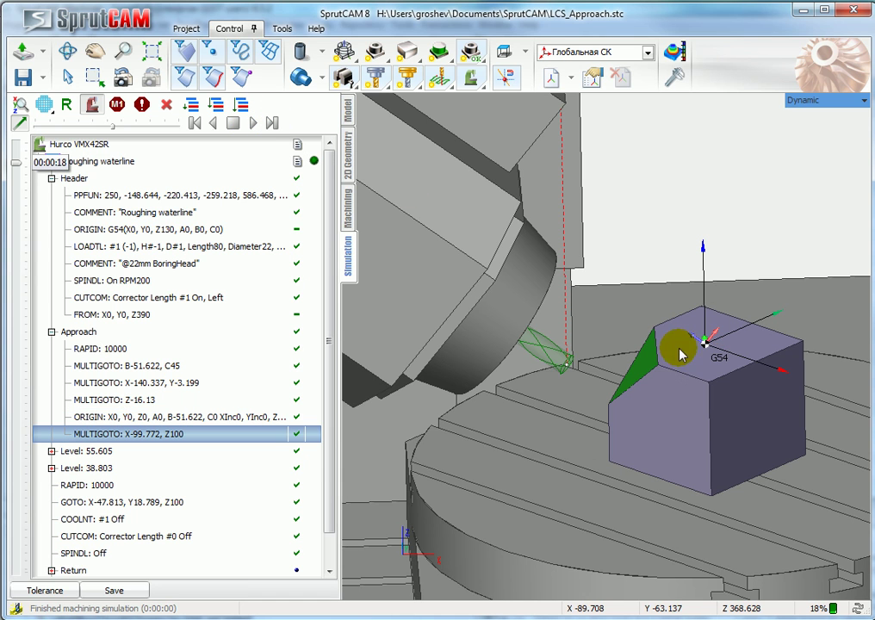
click(271, 123)
click(253, 124)
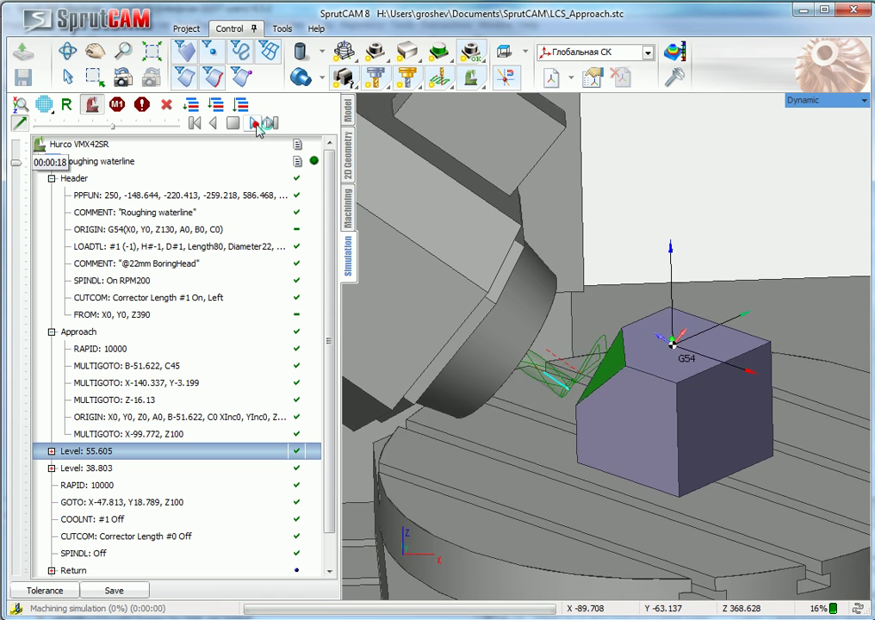
click(233, 123)
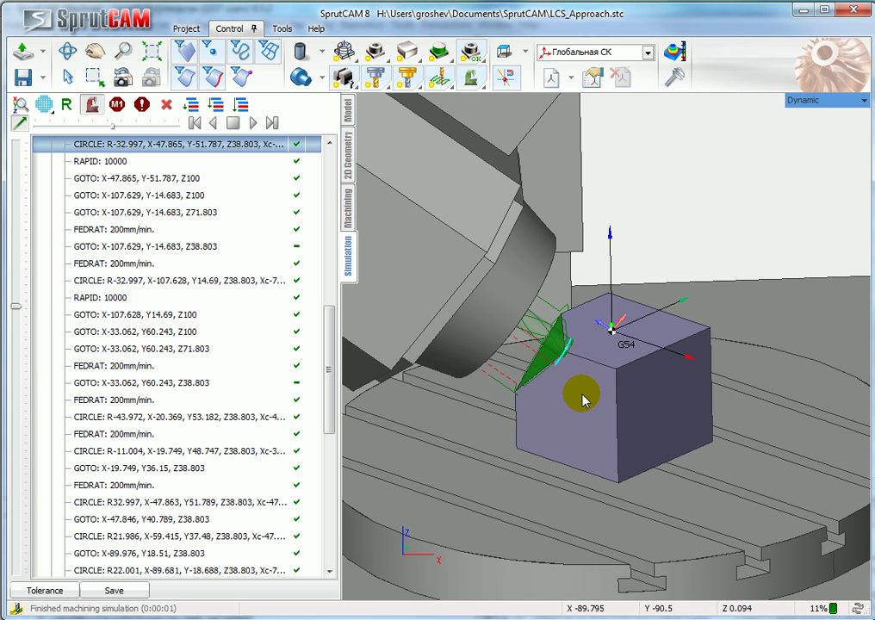
drag(326, 336, 328, 173)
click(136, 416)
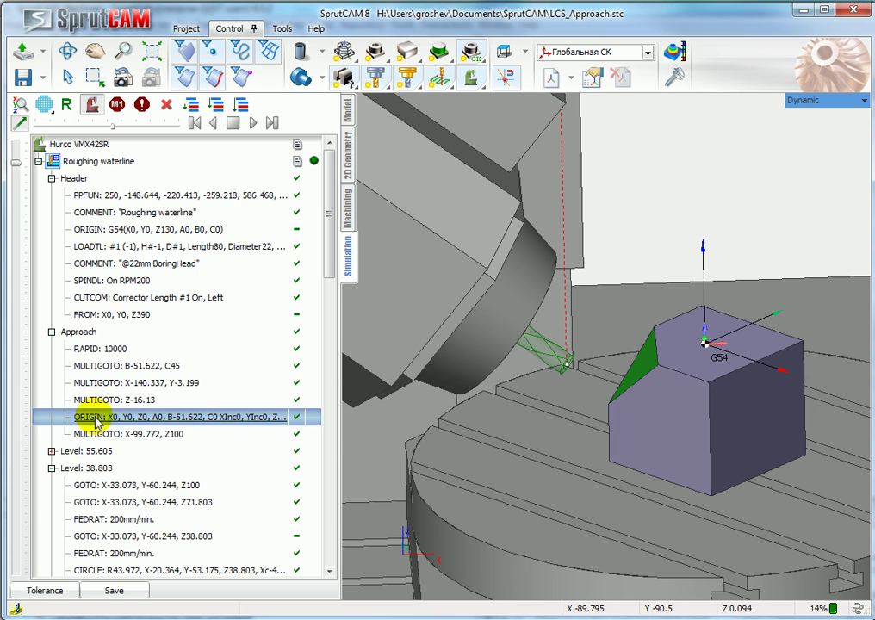
Change the Roughing waterline's Local CS to Off, rerun its toolpath, and reload it for simulation.
click(353, 220)
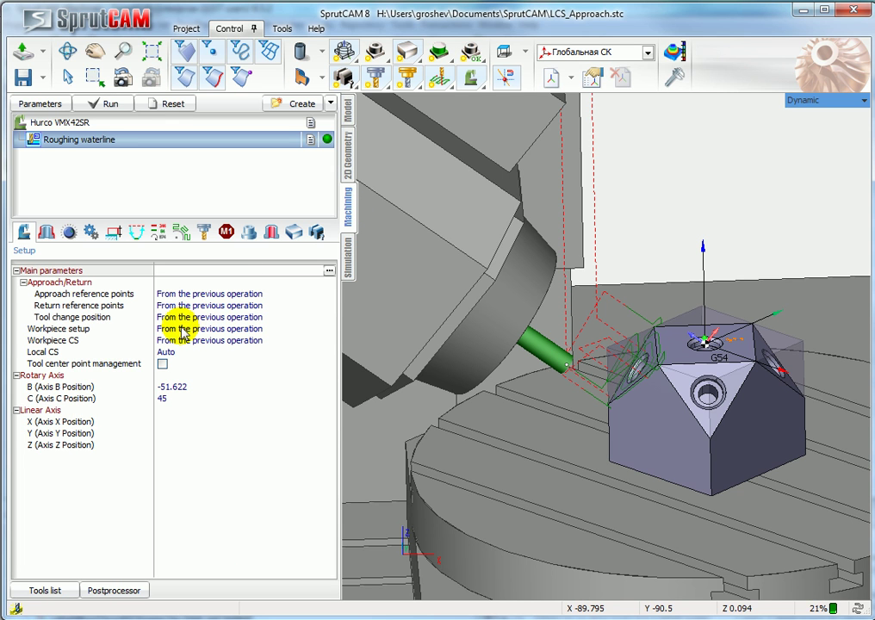
click(43, 355)
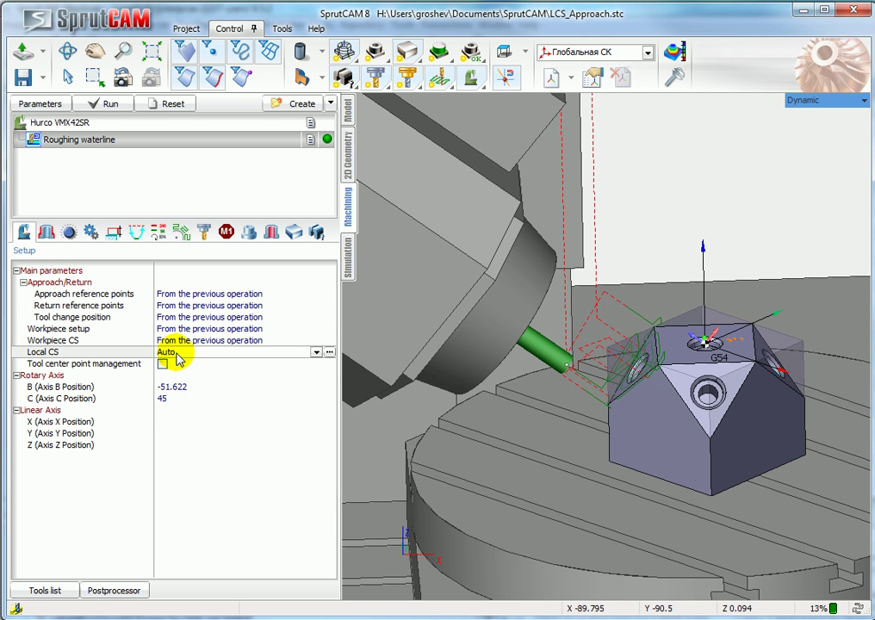
click(316, 352)
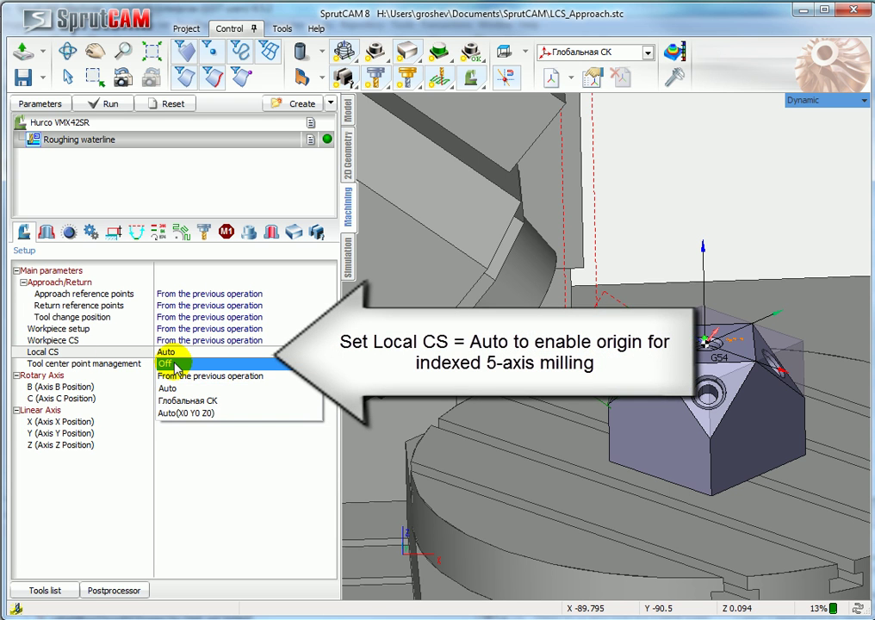
click(168, 364)
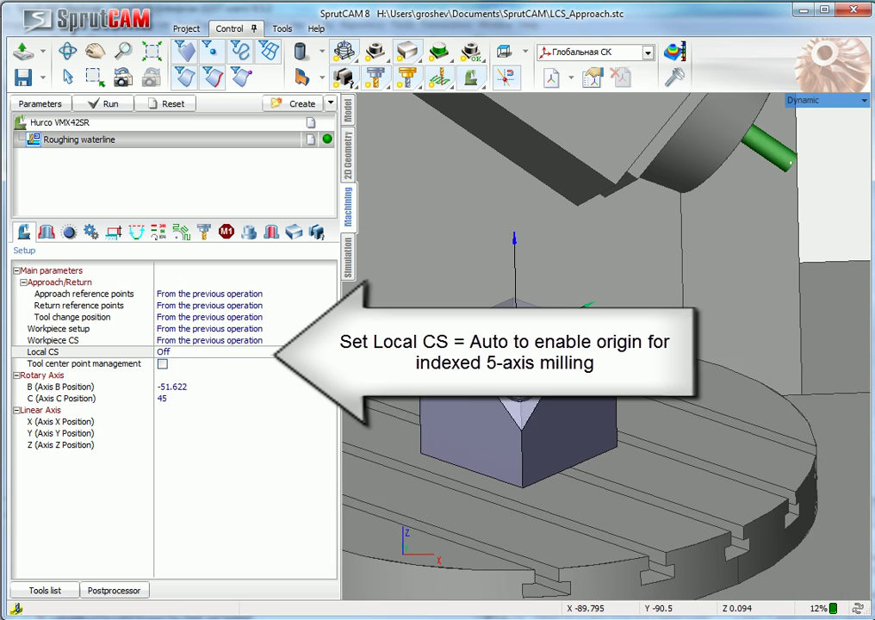
click(107, 106)
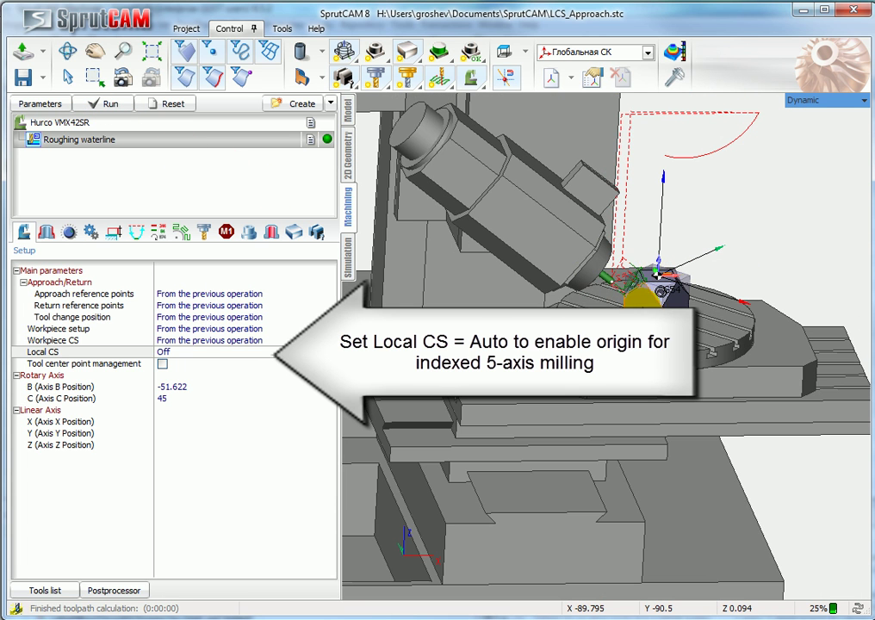
click(348, 258)
Reset the simulation and step through the Approach moves B-51.622 C45, X-140.337 Y-3.199, Z-16.13.
click(168, 106)
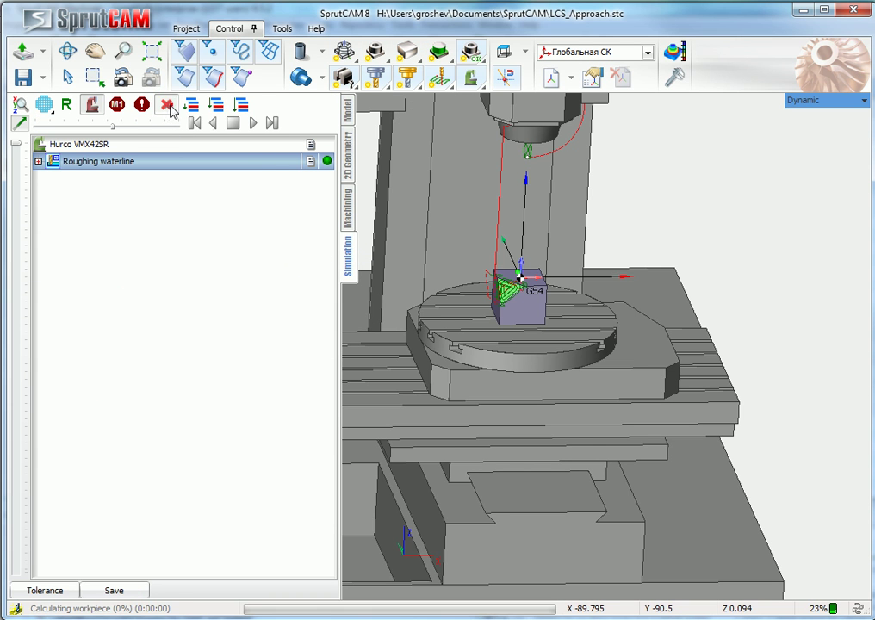
click(38, 161)
click(52, 196)
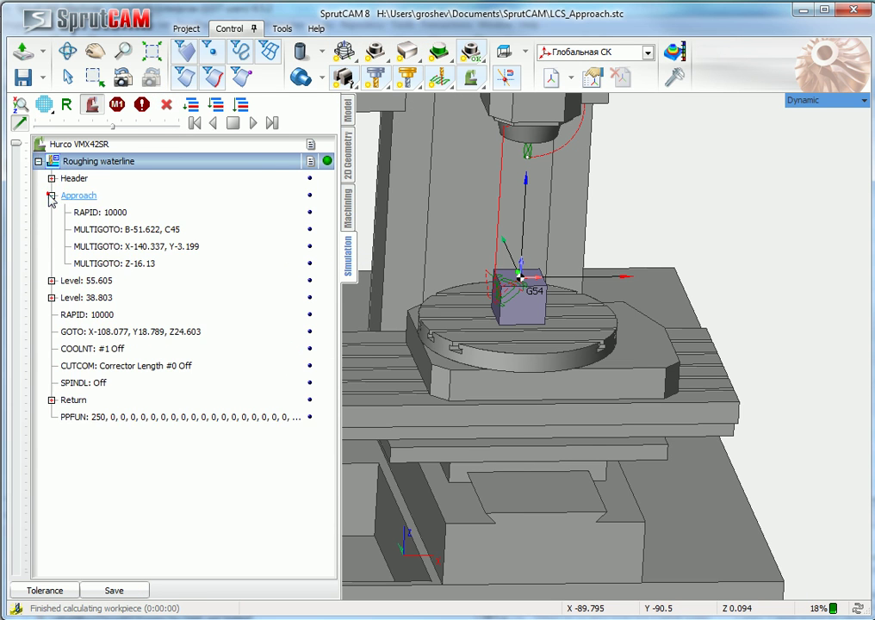
click(121, 229)
click(120, 246)
click(118, 262)
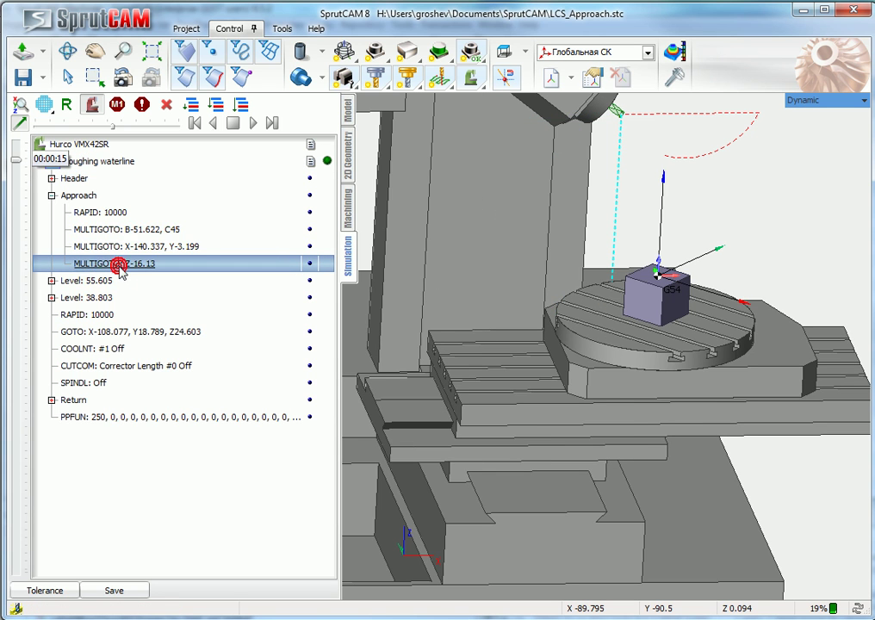
Jump to Level 55.605 and play the machining simulation from a frontal view.
right_drag(573, 360, 561, 380)
click(86, 283)
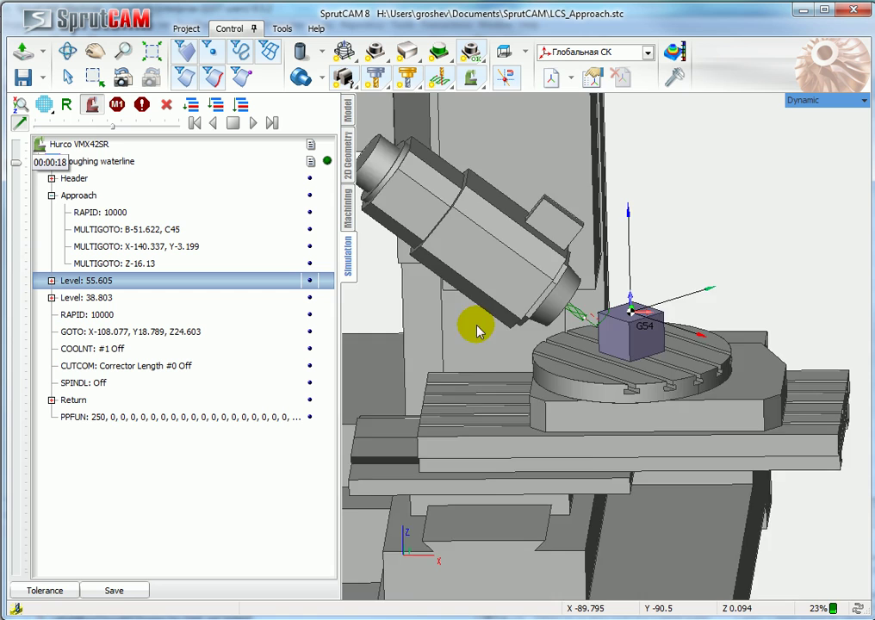
scroll(655, 303, up, 5)
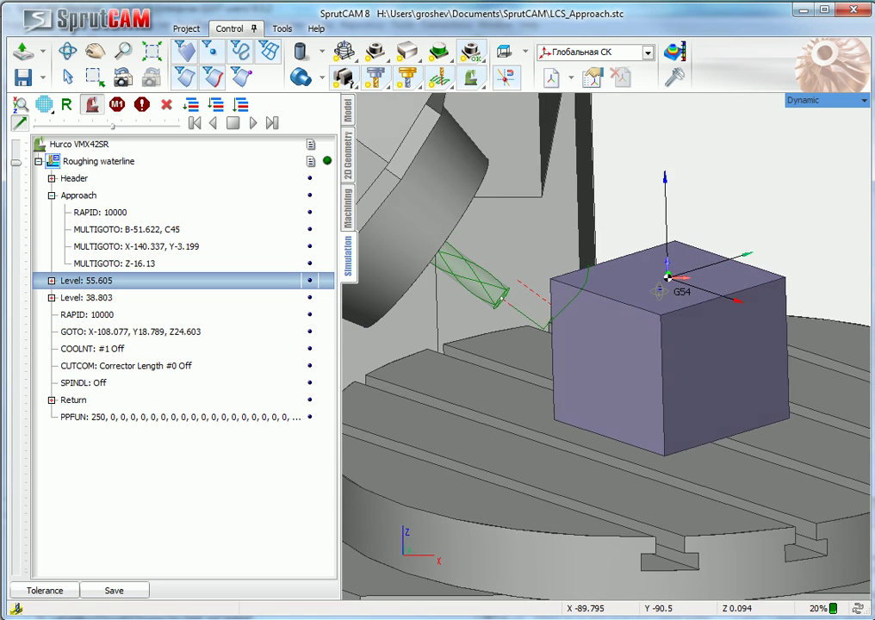
right_drag(699, 293, 621, 328)
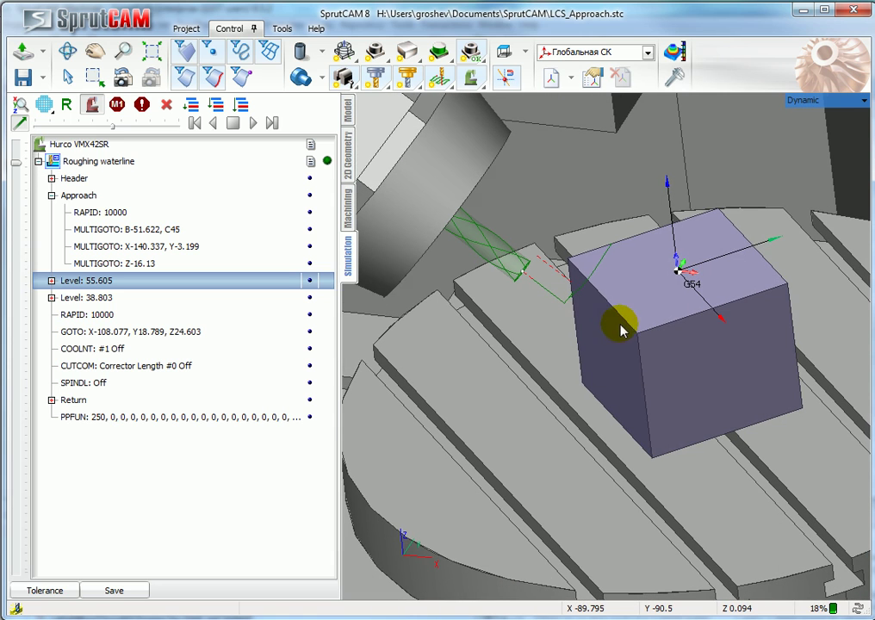
click(251, 124)
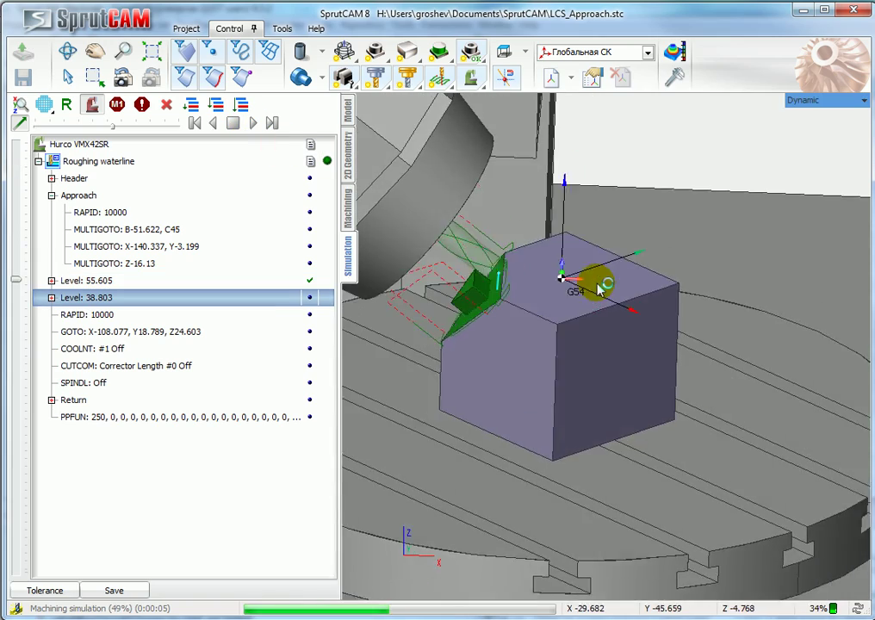
Switch the Roughing waterline's Local CS from Off back to Auto in the Setup parameters.
click(351, 210)
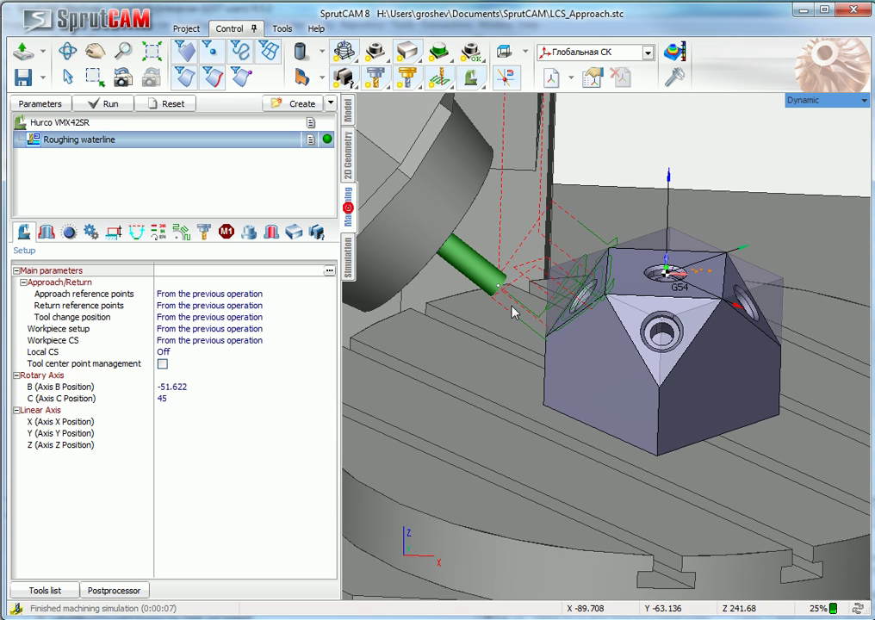
click(196, 353)
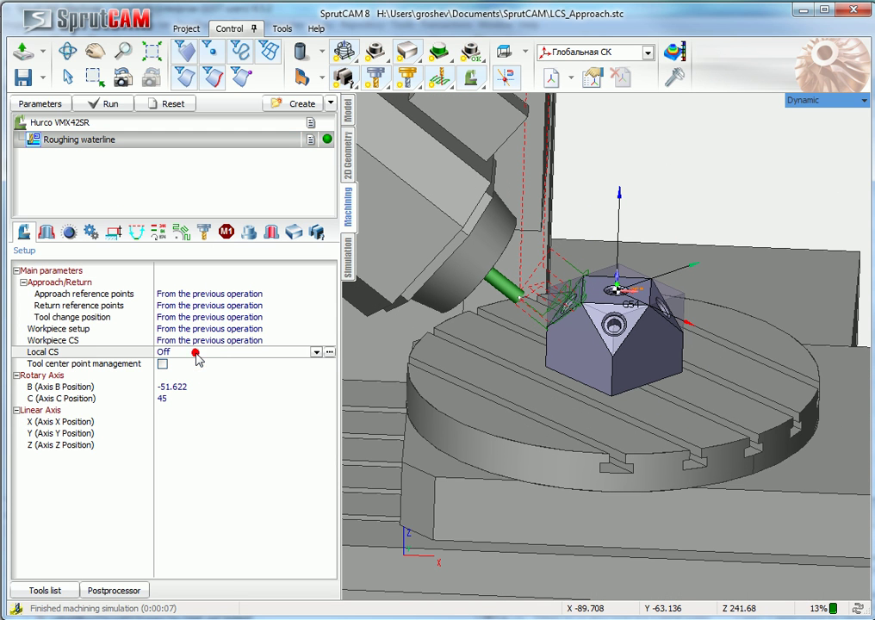
click(316, 352)
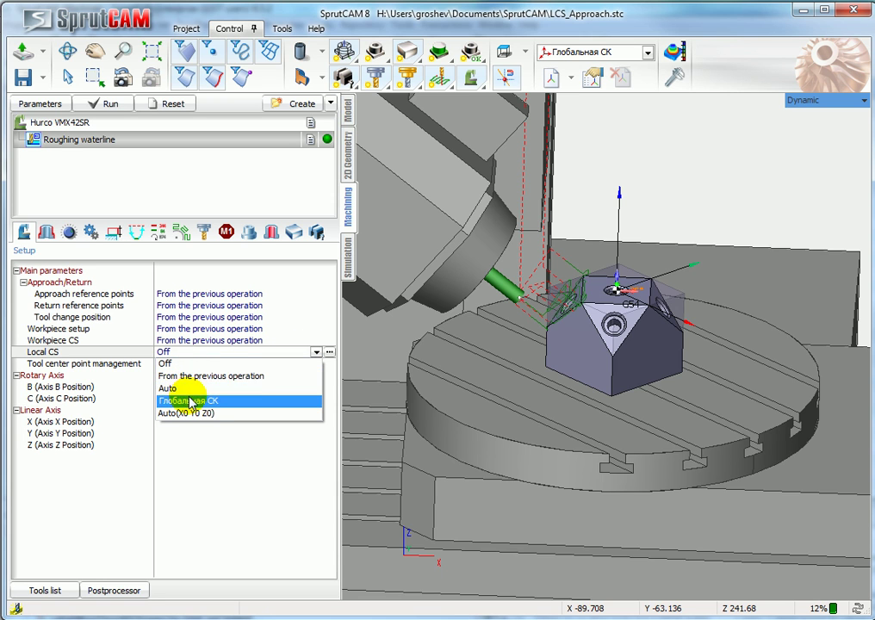
click(178, 389)
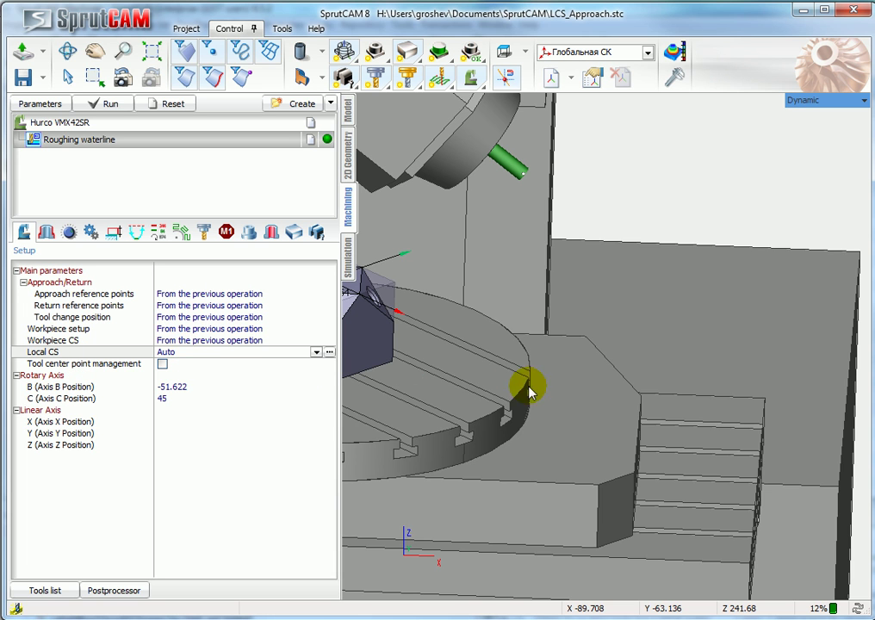
scroll(524, 383, up, 1)
scroll(465, 336, up, 1)
scroll(439, 349, up, 1)
scroll(524, 332, up, 2)
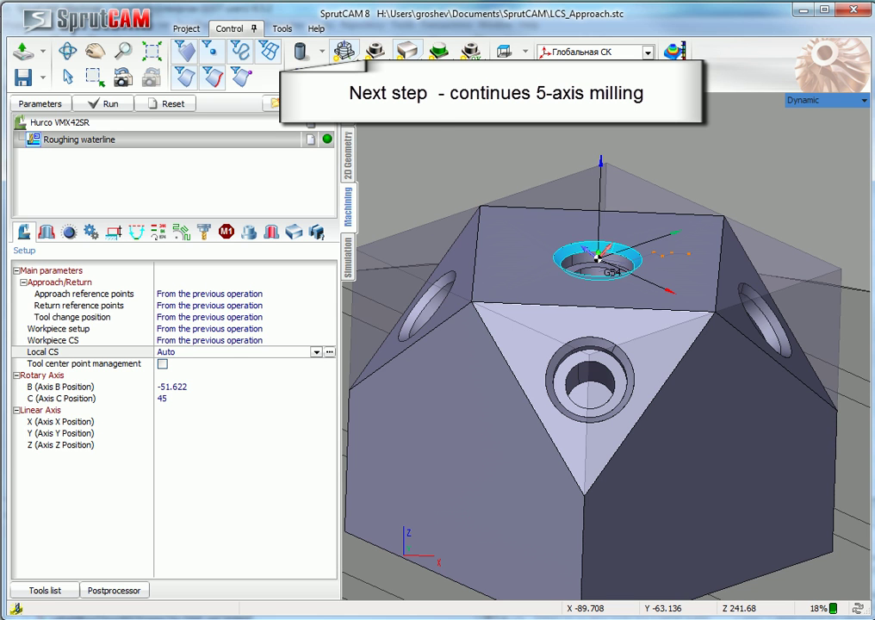
Add a 5D Contouring finishing operation.
click(342, 52)
mouse_move(387, 144)
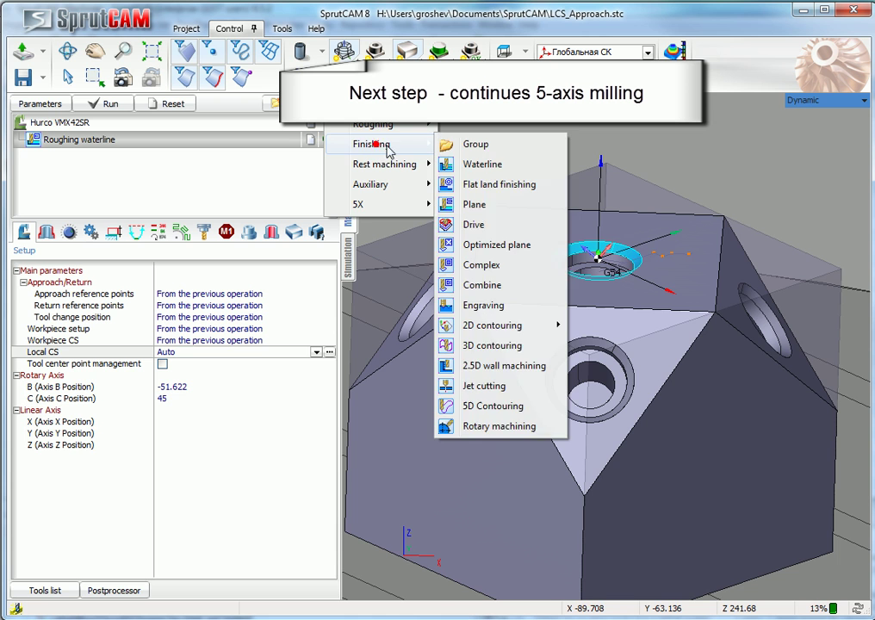
click(492, 405)
scroll(523, 344, down, 3)
scroll(576, 289, up, 2)
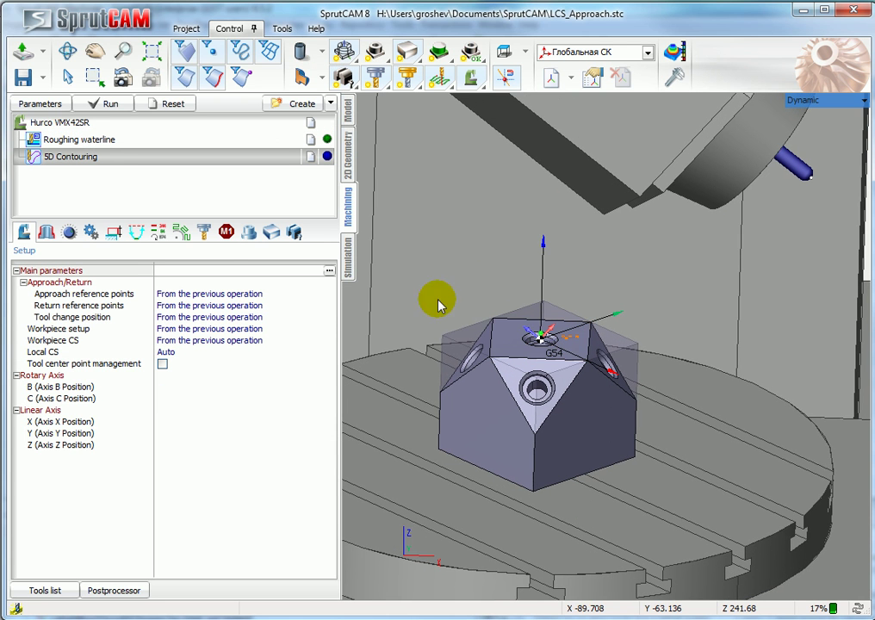
Set its tool to a cylindrical mill with D 10 and choose Flank contact on the Strategy page.
click(66, 104)
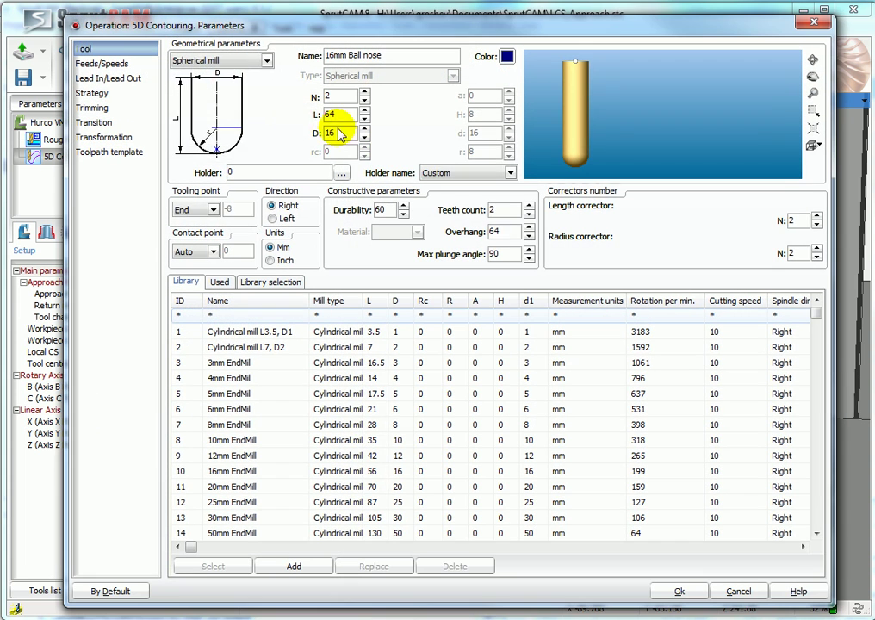
click(268, 60)
click(197, 70)
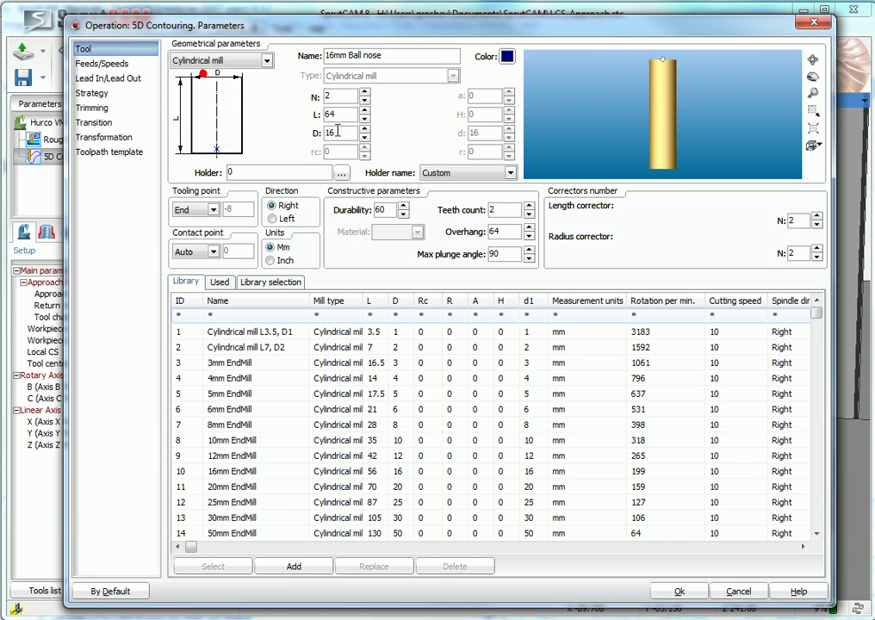
text(10)
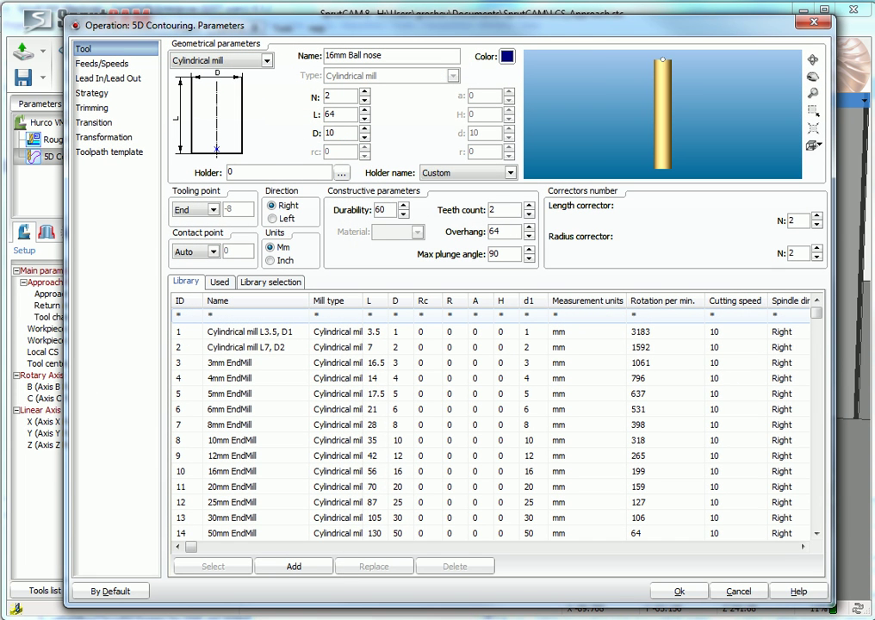
click(89, 93)
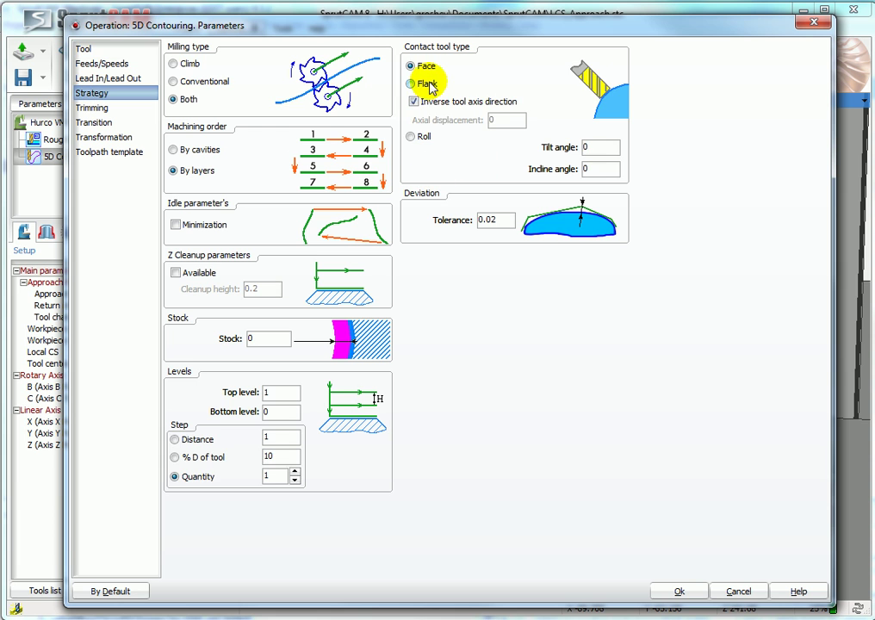
click(412, 83)
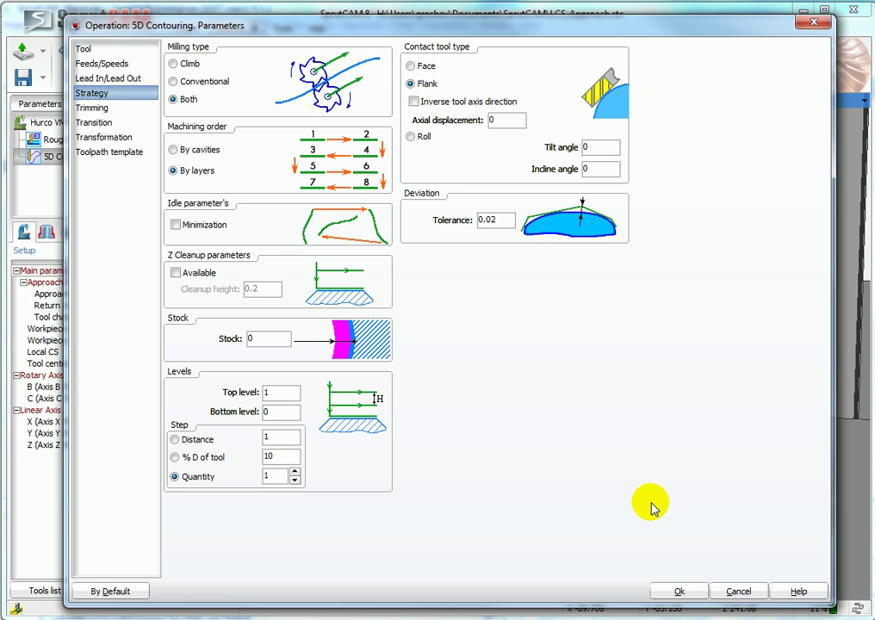
Confirm the parameters, add the hole's edge as a Project Curves chain, and delete the drive face.
click(679, 591)
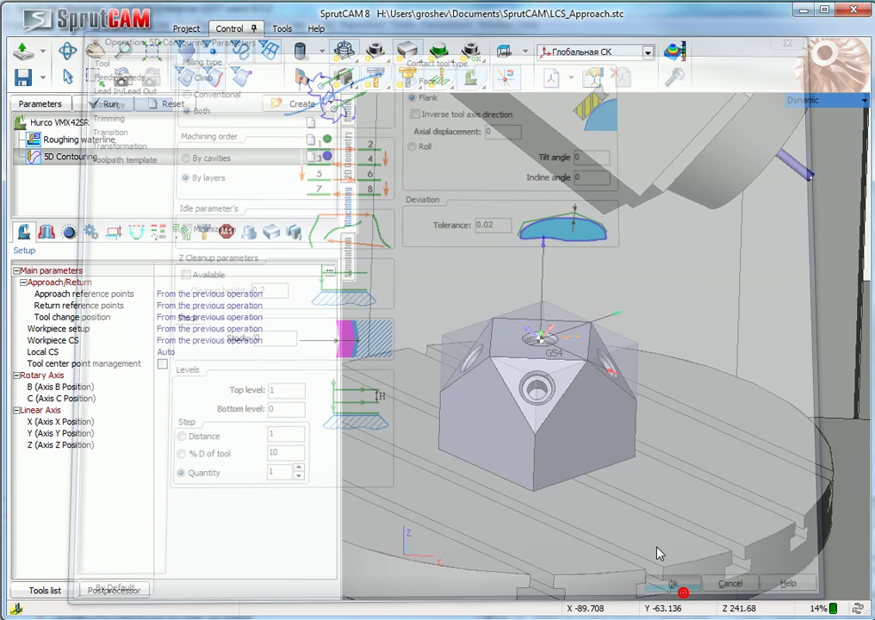
scroll(567, 372, up, 5)
scroll(598, 334, up, 2)
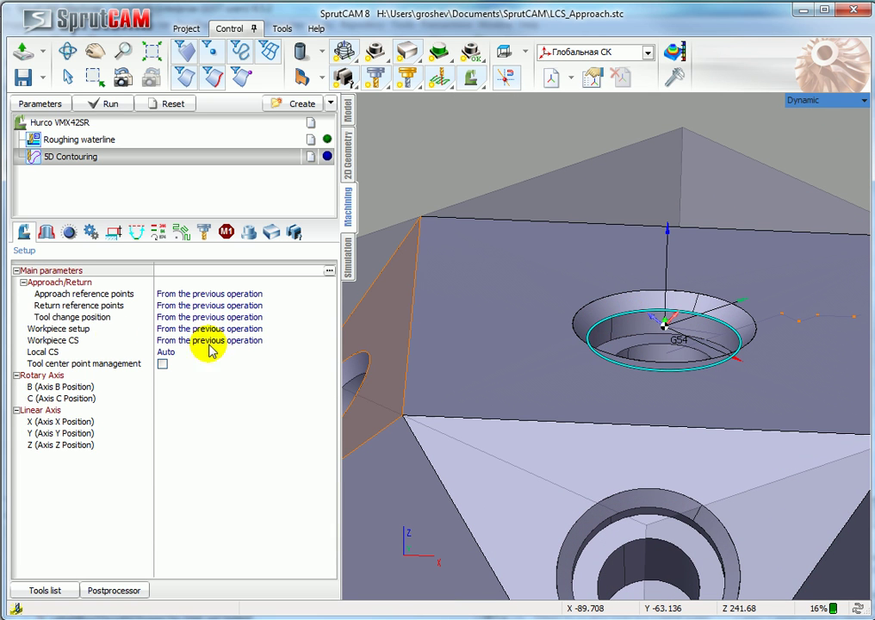
click(51, 236)
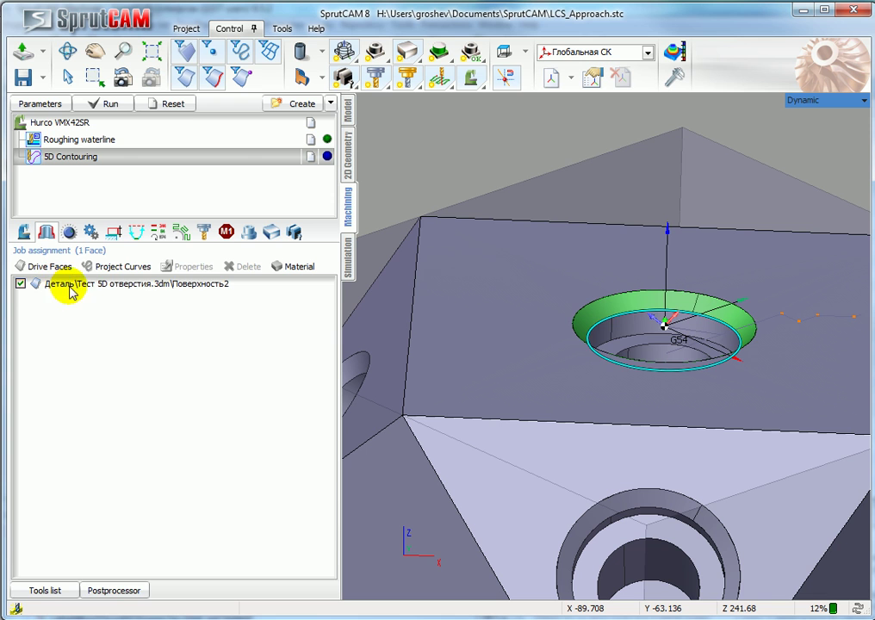
click(123, 266)
click(130, 284)
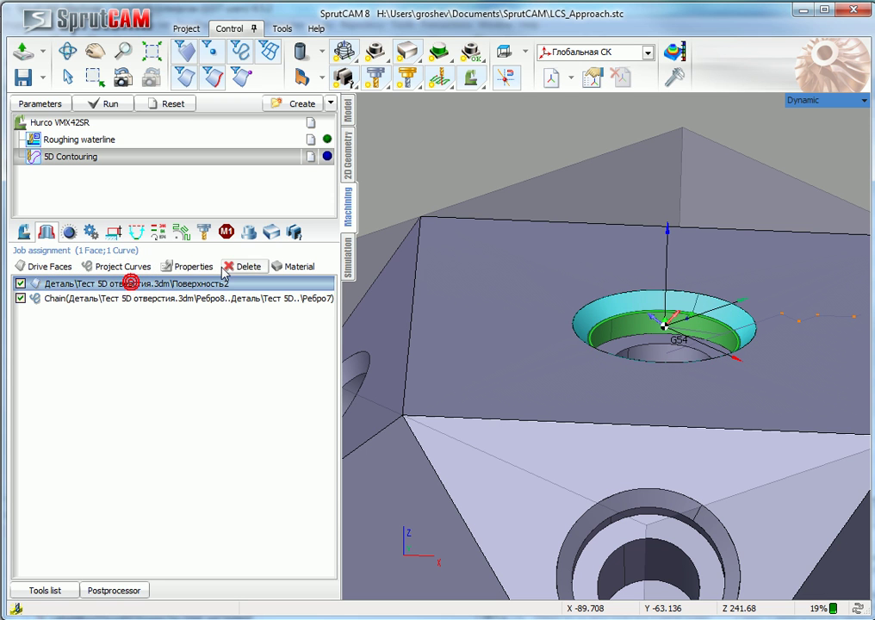
click(225, 266)
Enable Alternate front side in the curve chain's properties.
click(133, 287)
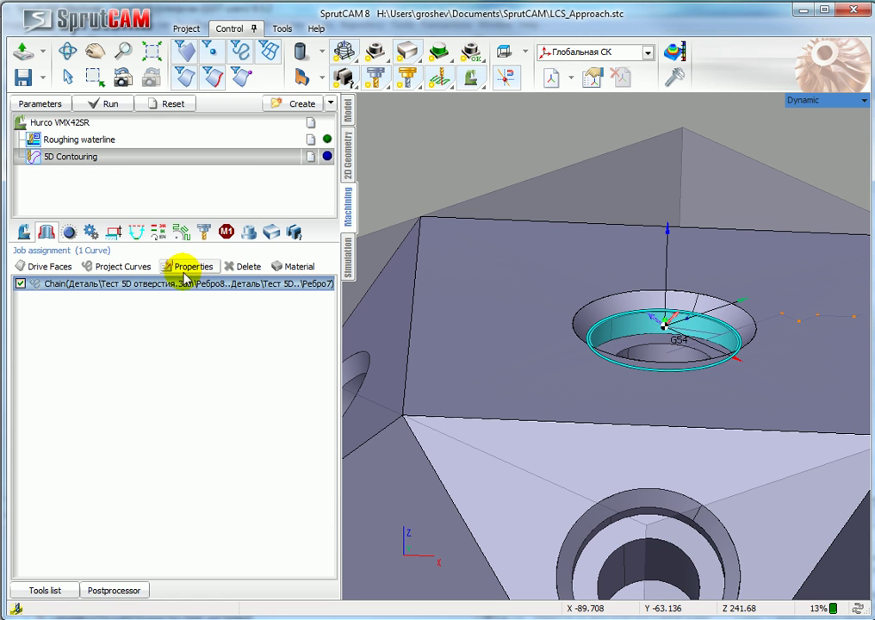
click(194, 267)
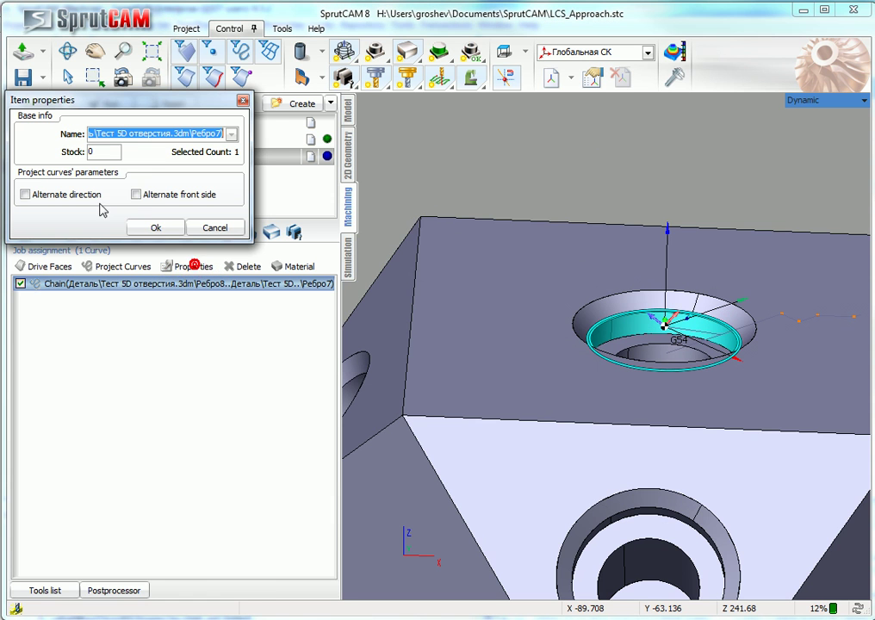
click(140, 195)
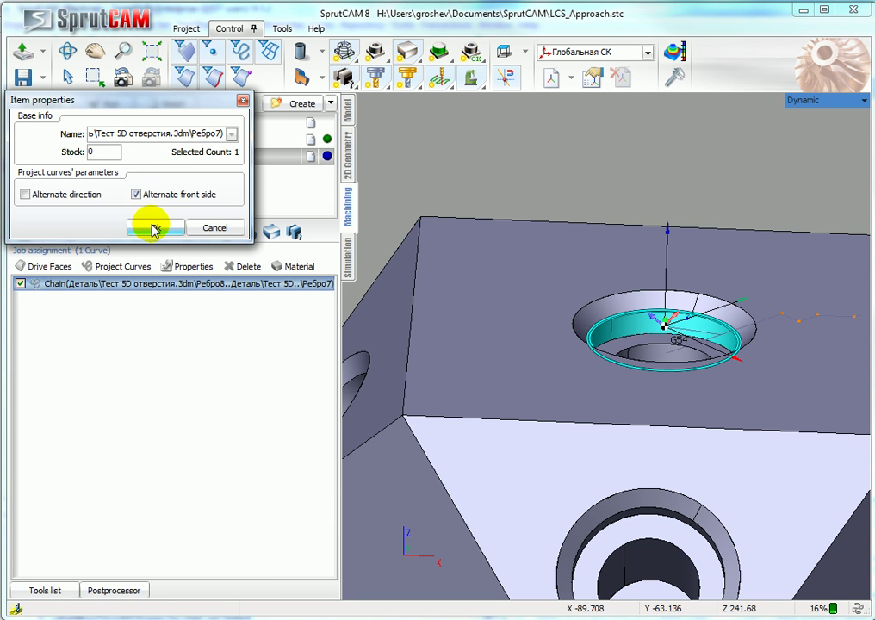
click(155, 229)
scroll(560, 371, down, 5)
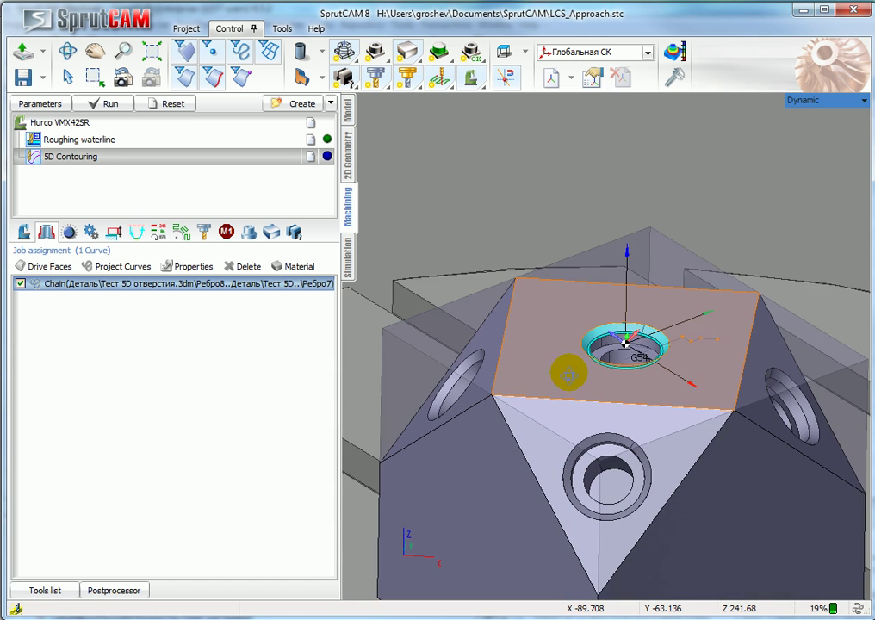
Run 5D Contouring from its Setup page and zoom to the circular pass around the G54 hole.
scroll(568, 375, down, 6)
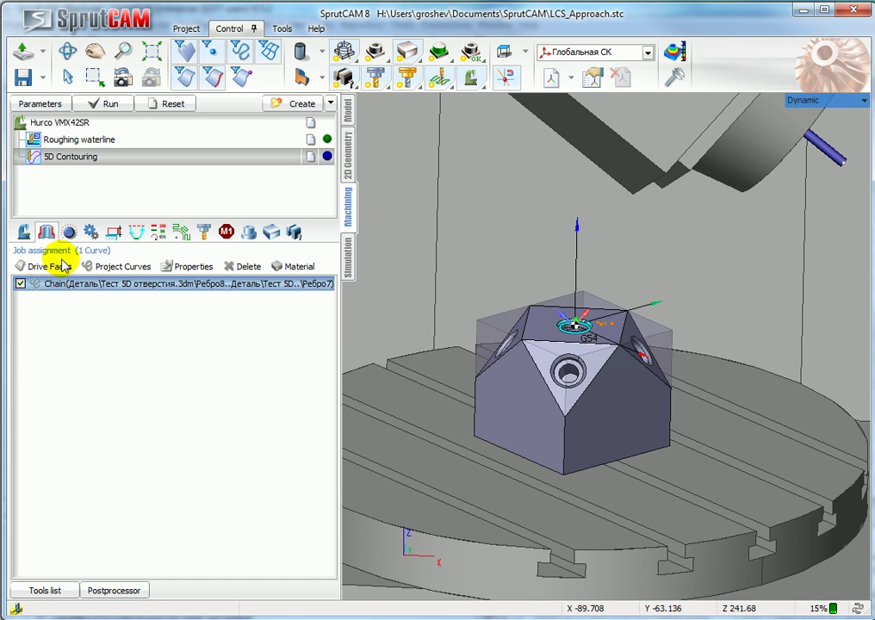
click(23, 233)
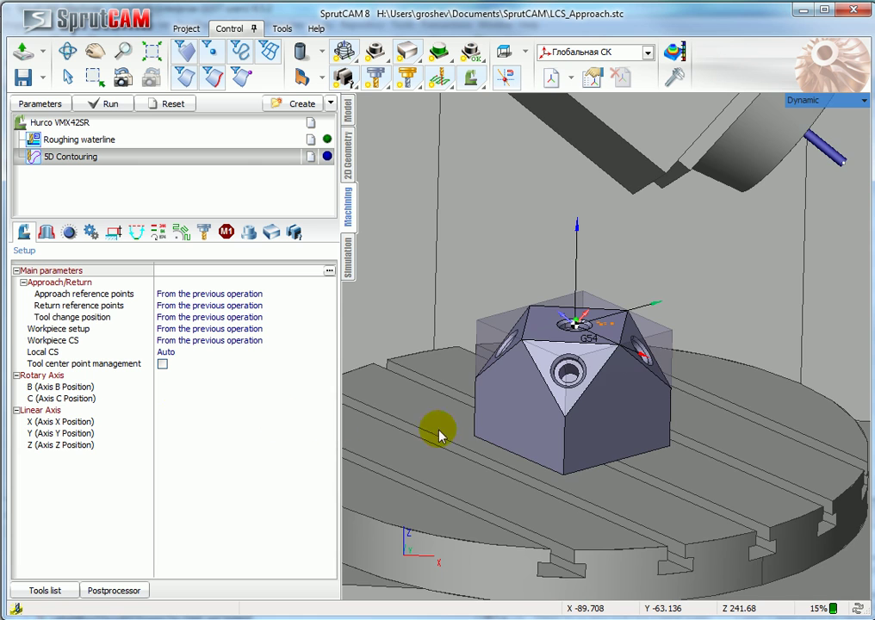
scroll(527, 391, down, 5)
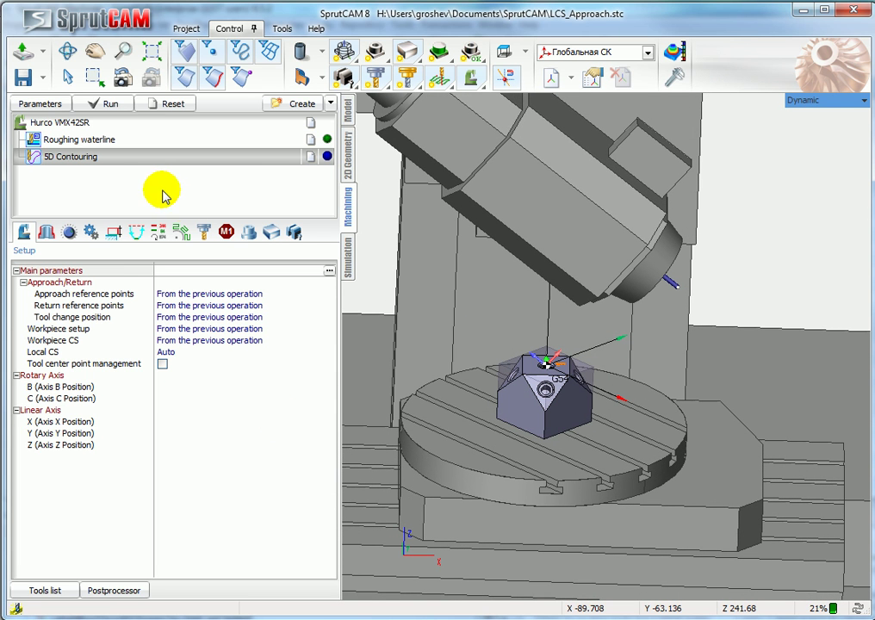
click(109, 104)
scroll(752, 365, up, 5)
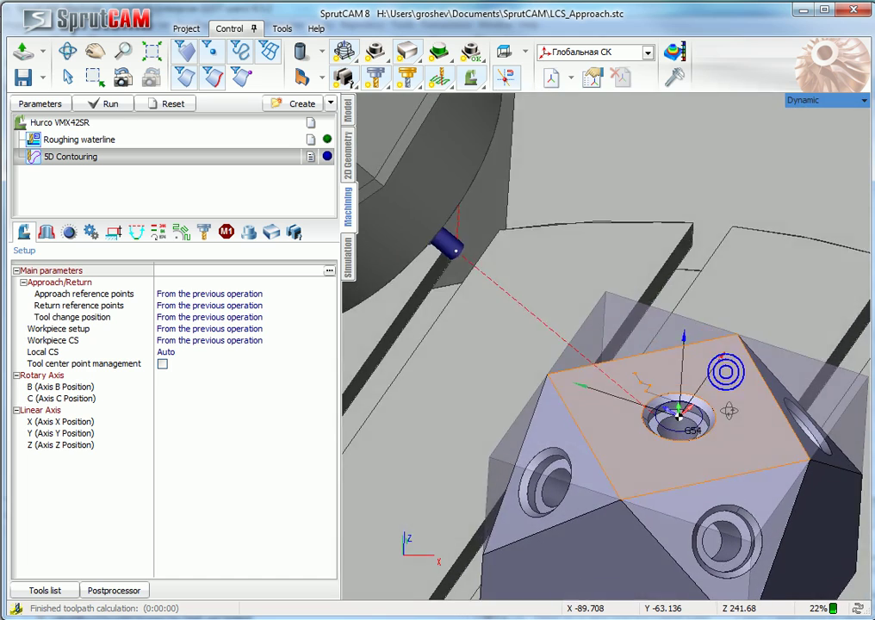
scroll(655, 412, up, 3)
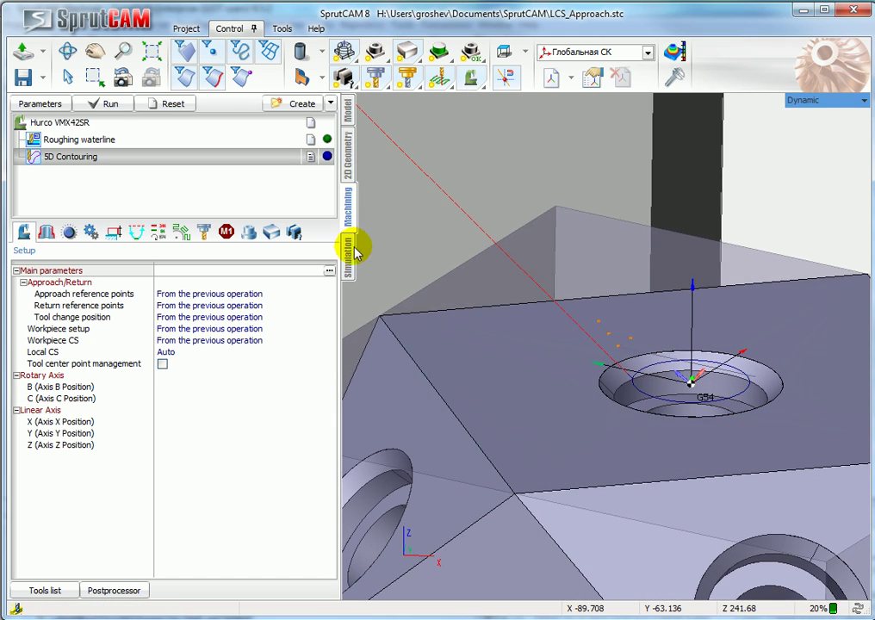
Play the machining simulation, then review the Roughing waterline, 5D Contouring and Hurco VMX42SR rows.
click(351, 251)
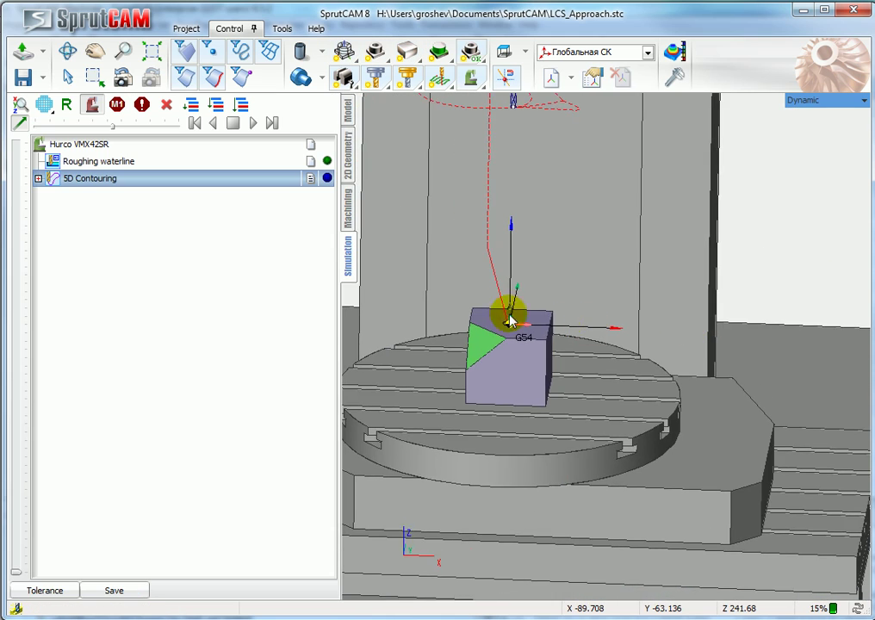
click(250, 124)
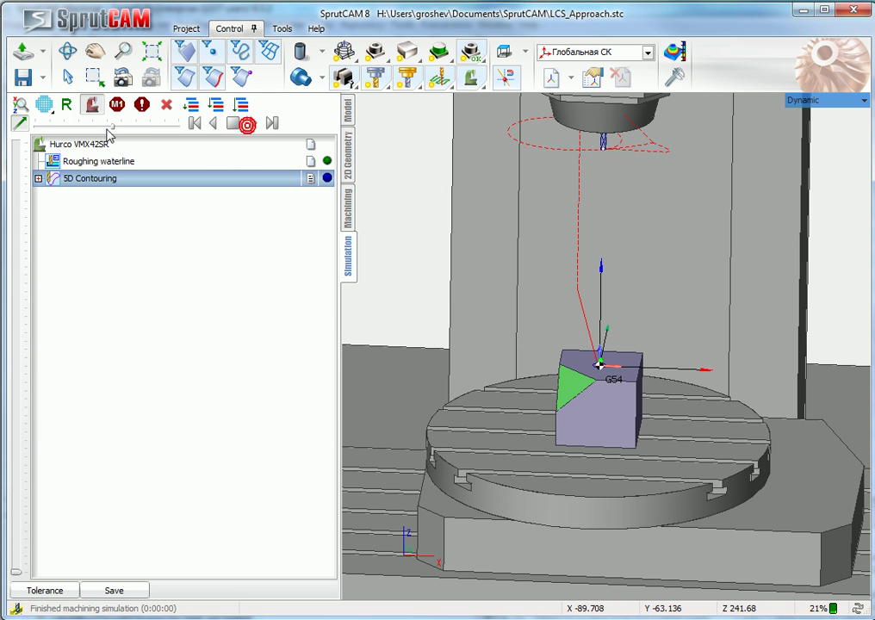
click(113, 127)
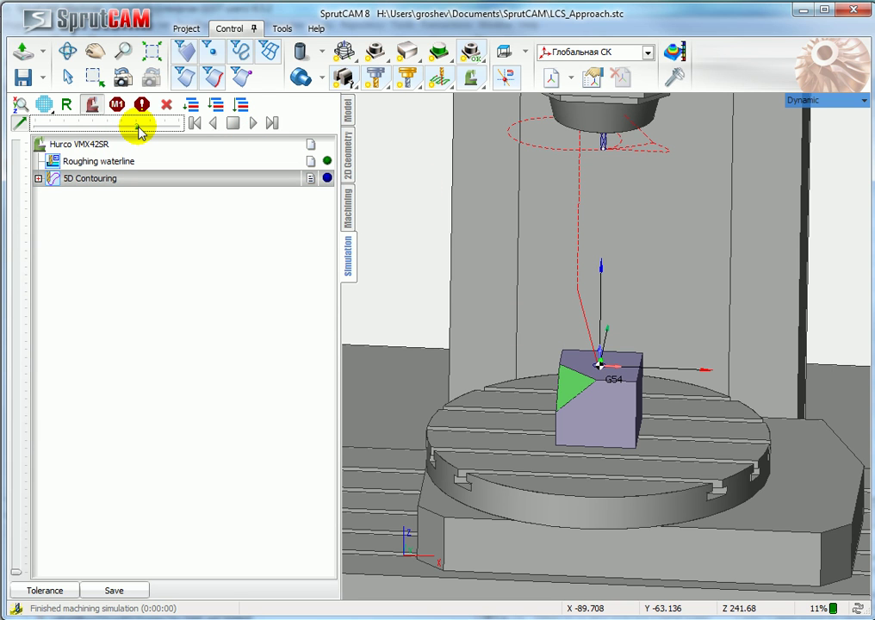
click(70, 161)
click(121, 175)
click(89, 142)
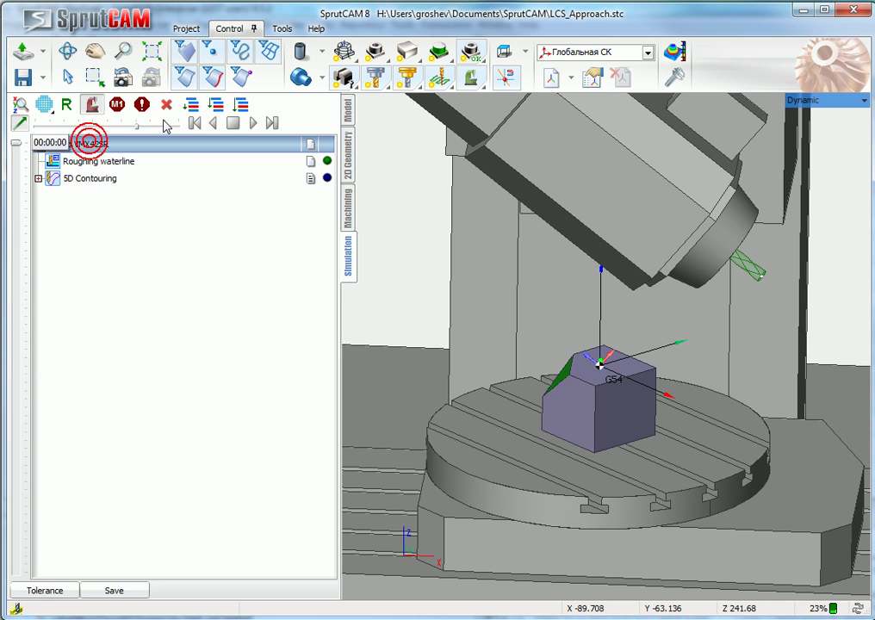
Recalculate all operations' toolpaths and show only the 5D Contouring toolpath in the simulation.
click(348, 203)
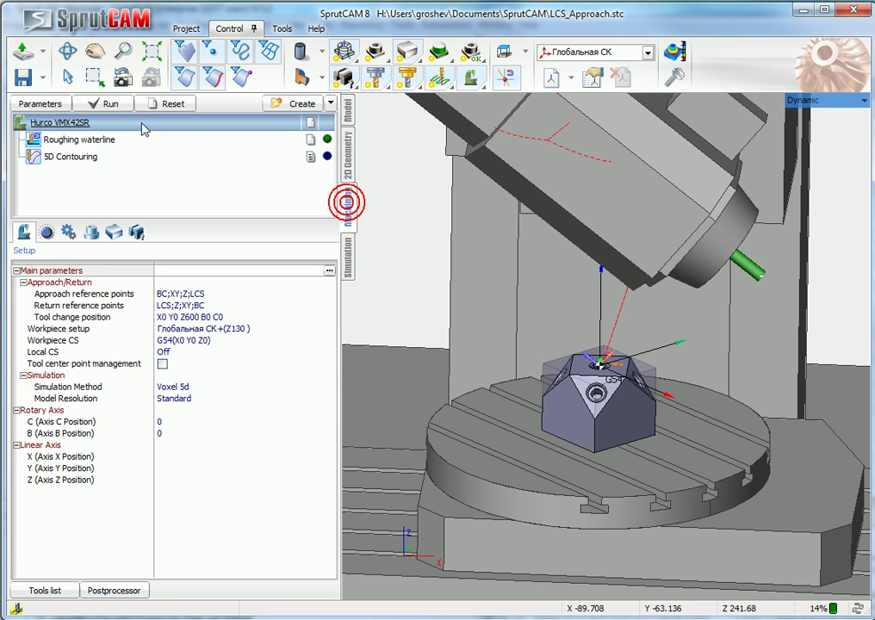
click(96, 110)
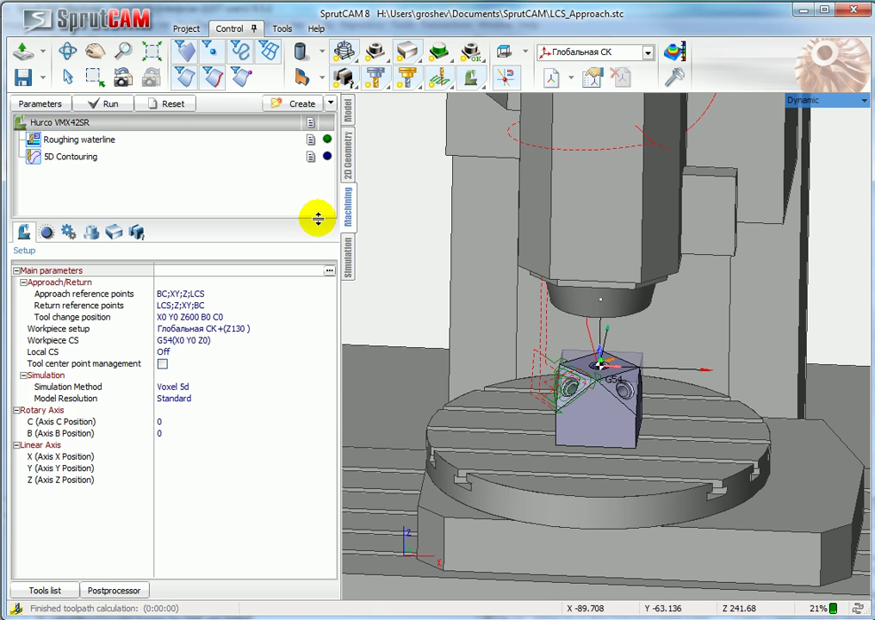
click(348, 254)
click(125, 146)
click(86, 178)
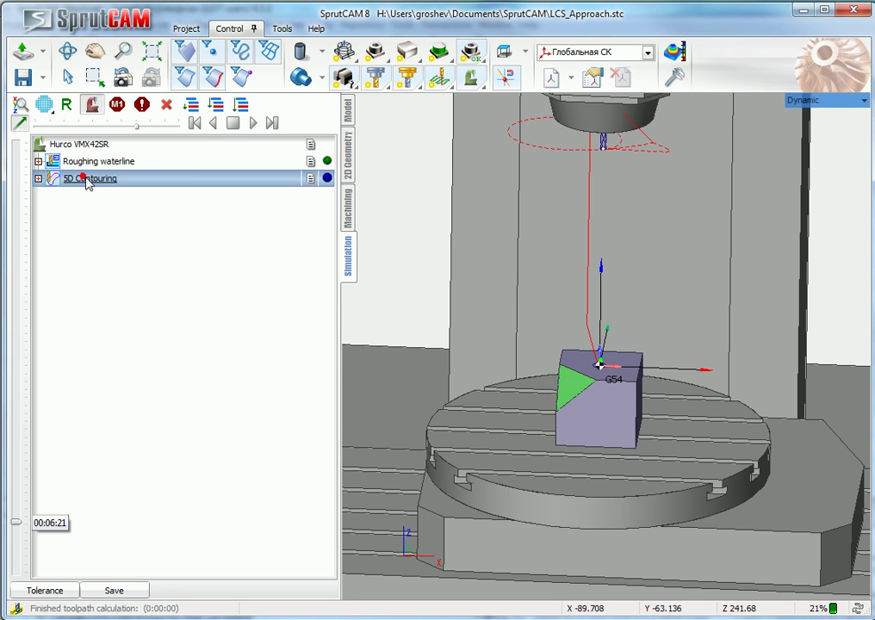
Reset the simulated workpiece and replay the simulation to completion at faster playback speed.
click(256, 123)
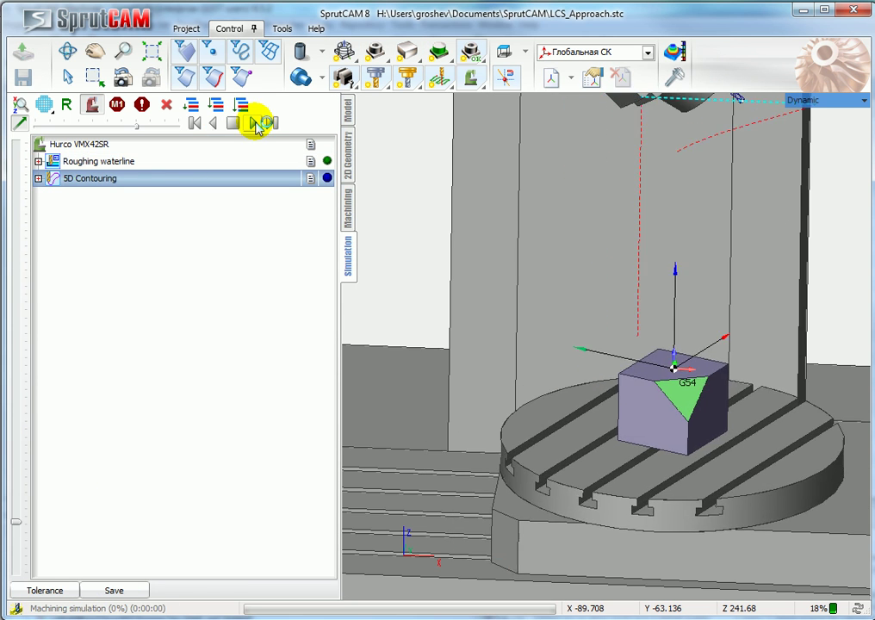
drag(141, 129, 70, 125)
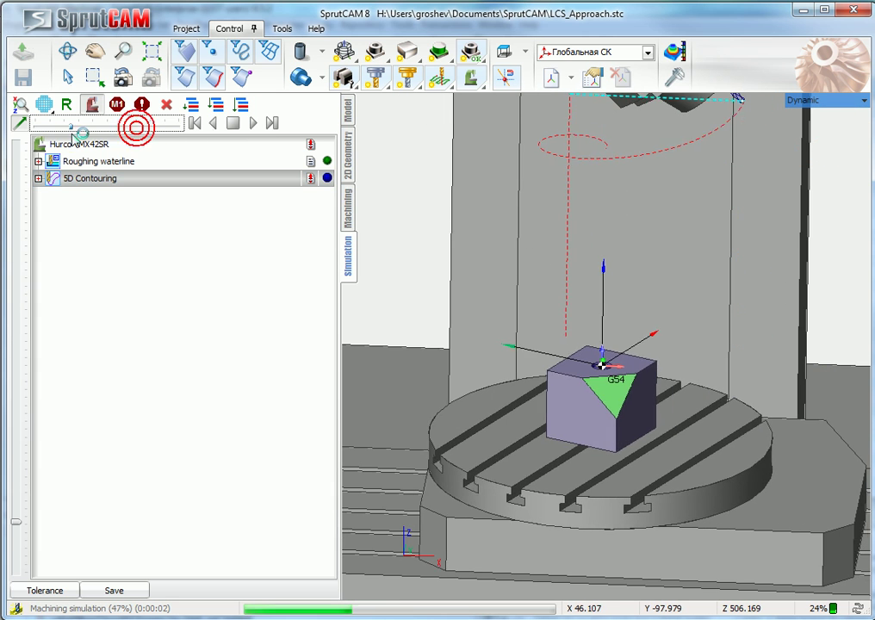
click(166, 105)
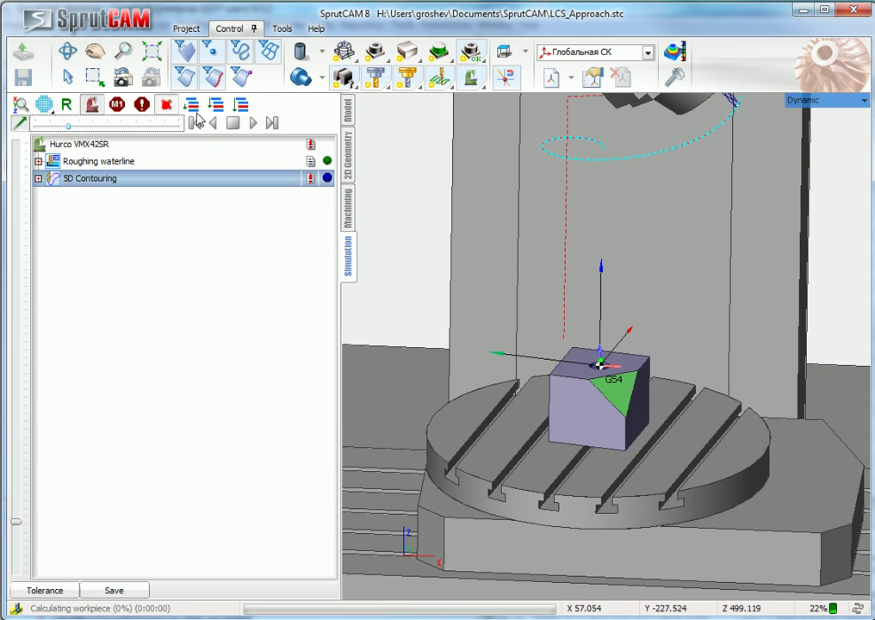
click(254, 123)
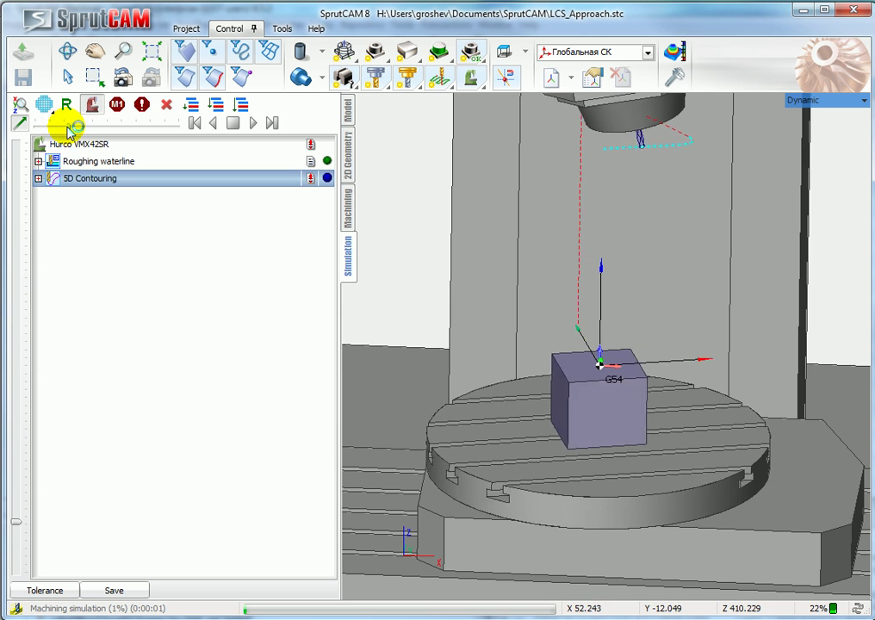
drag(67, 124, 45, 150)
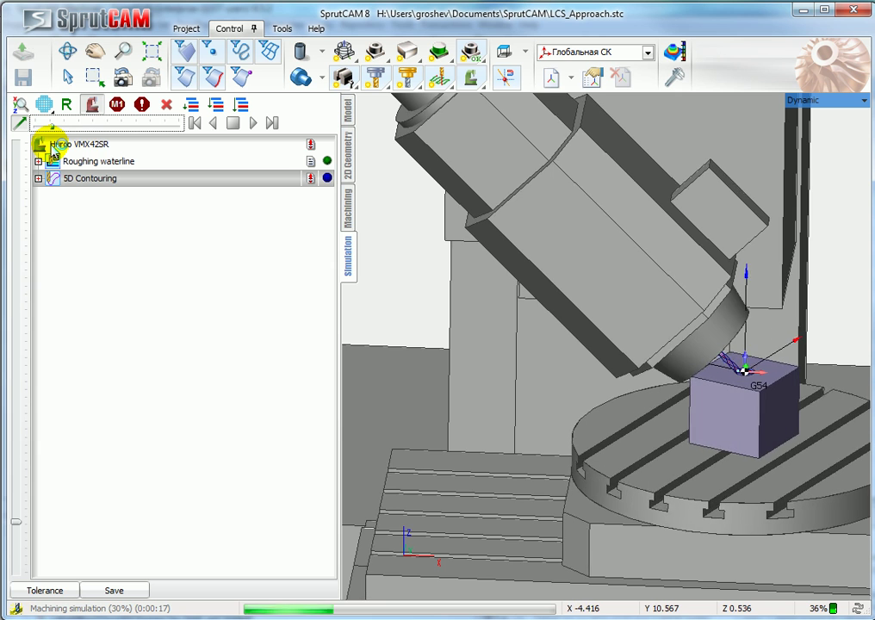
drag(52, 150, 113, 143)
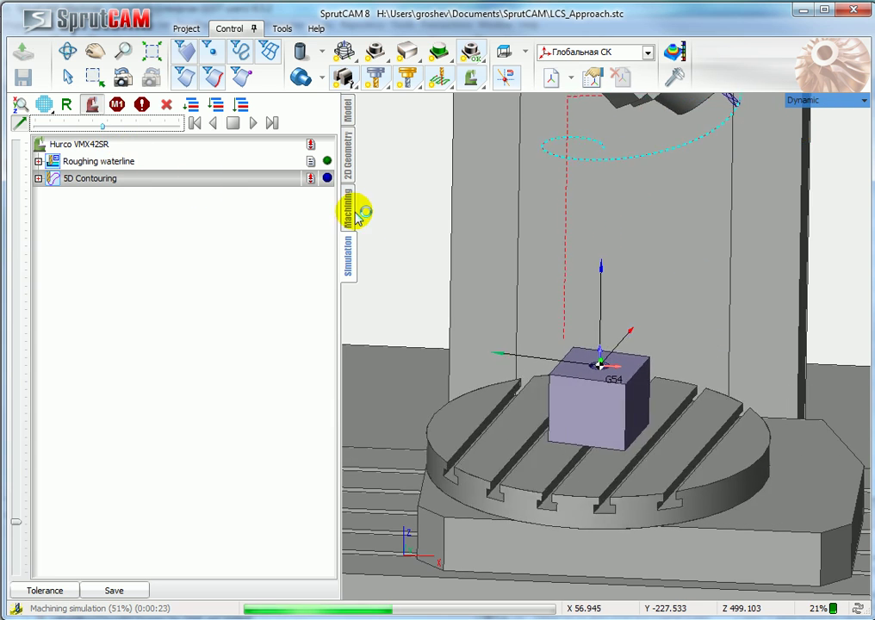
scroll(449, 297, down, 5)
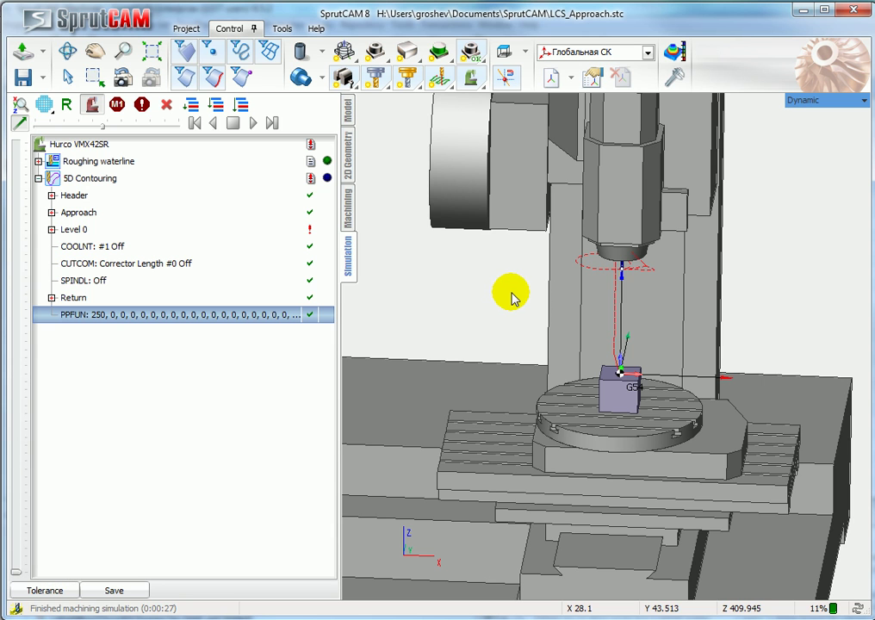
Turn on TCPM and set Local CS to Off in 5D Contouring's machining parameters, then recompute it.
click(346, 204)
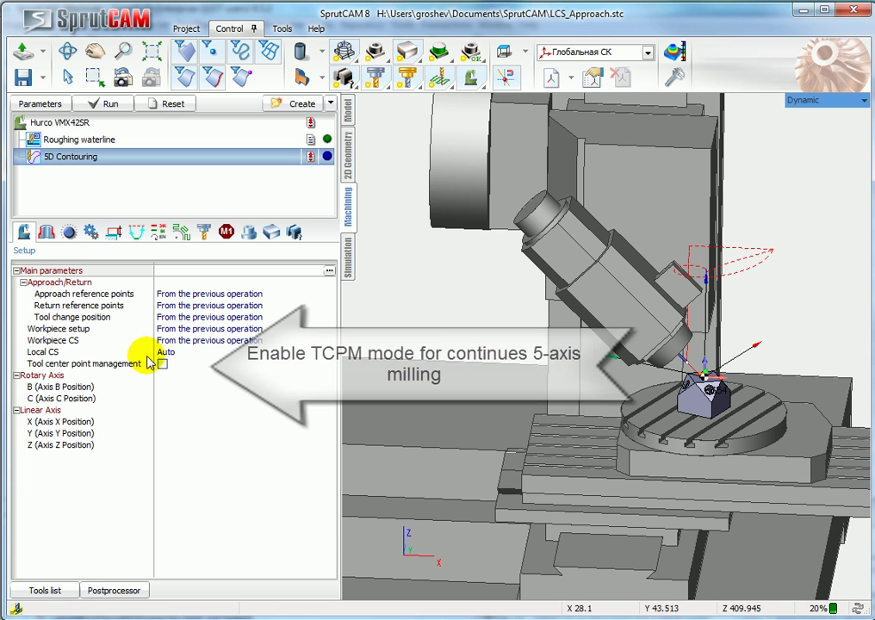
click(46, 369)
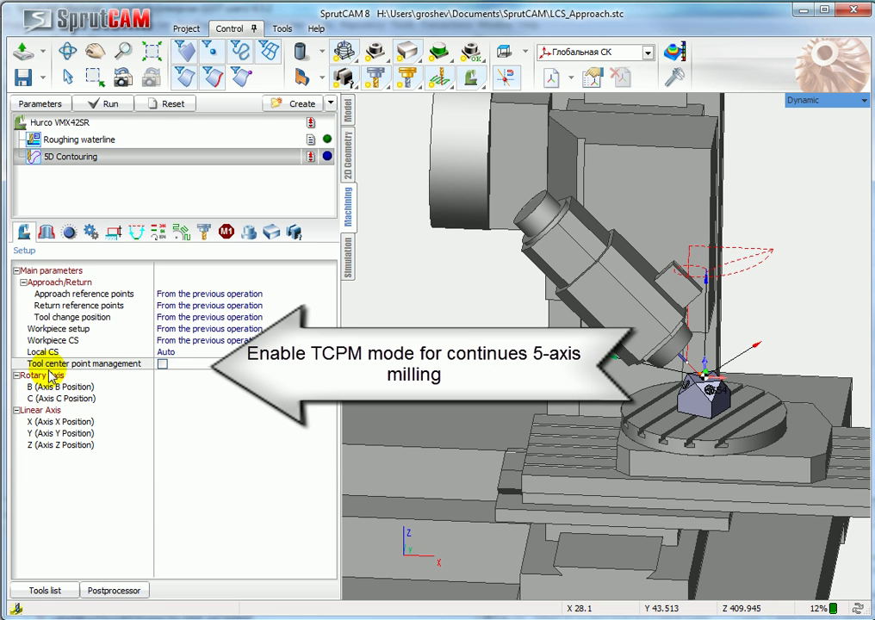
click(162, 364)
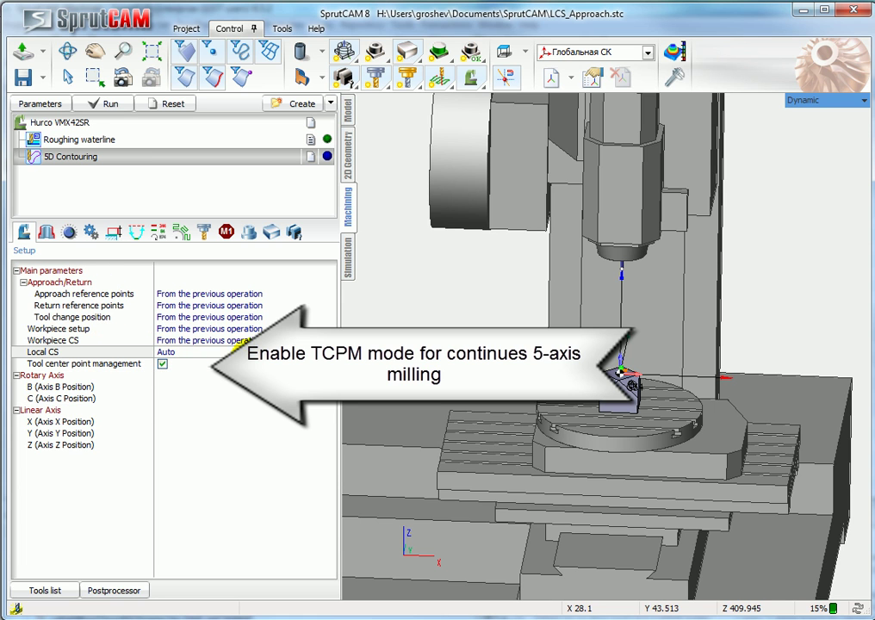
click(172, 352)
click(171, 360)
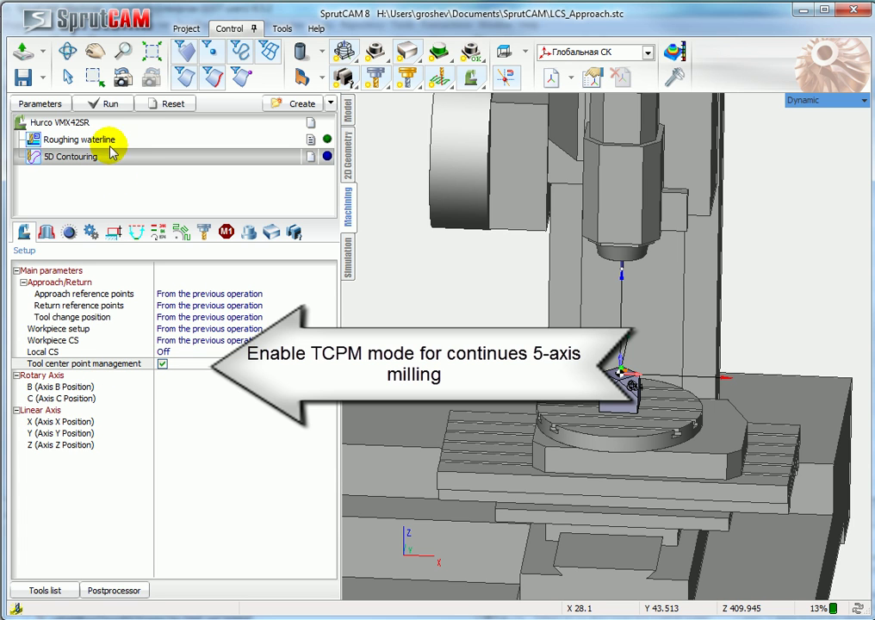
click(107, 104)
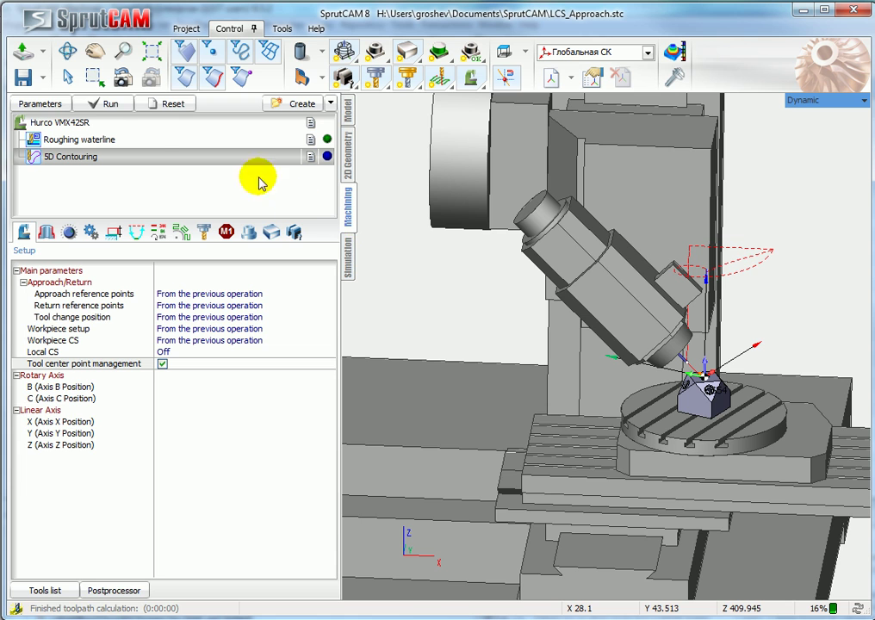
click(349, 262)
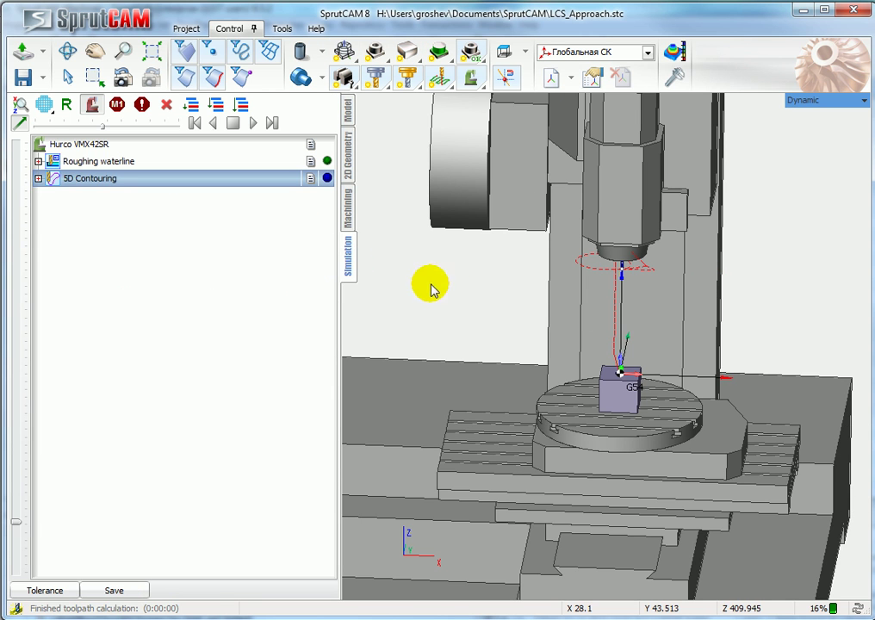
click(38, 178)
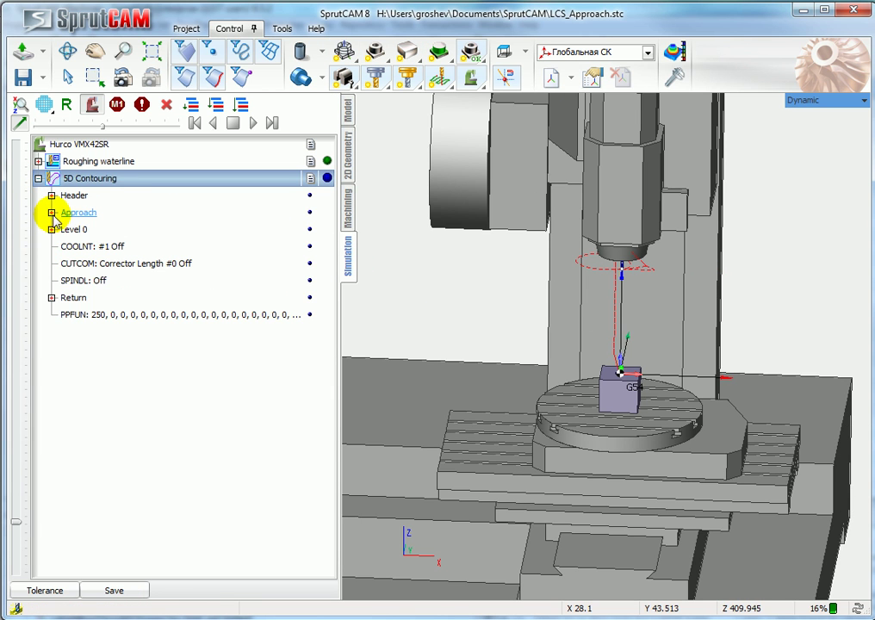
click(52, 213)
click(77, 297)
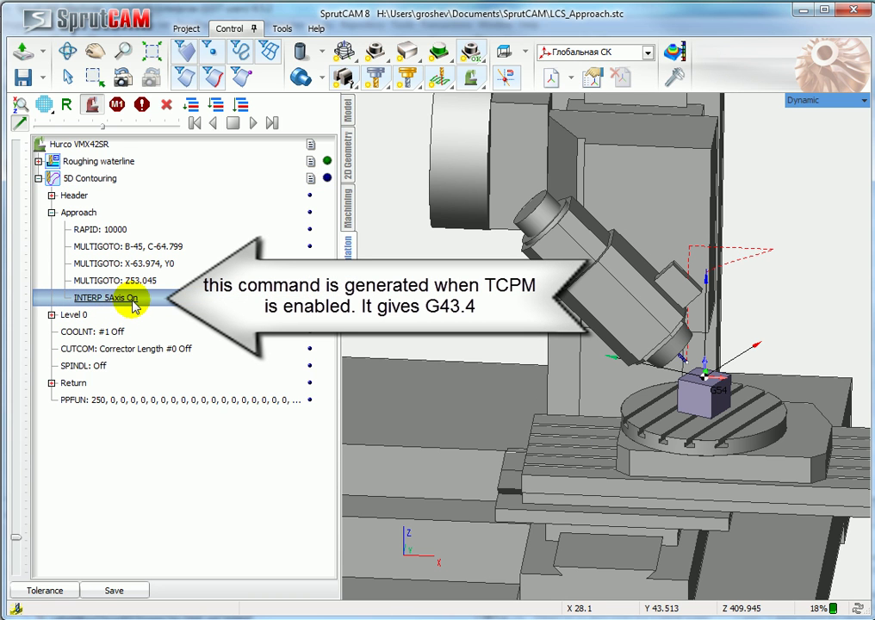
click(53, 315)
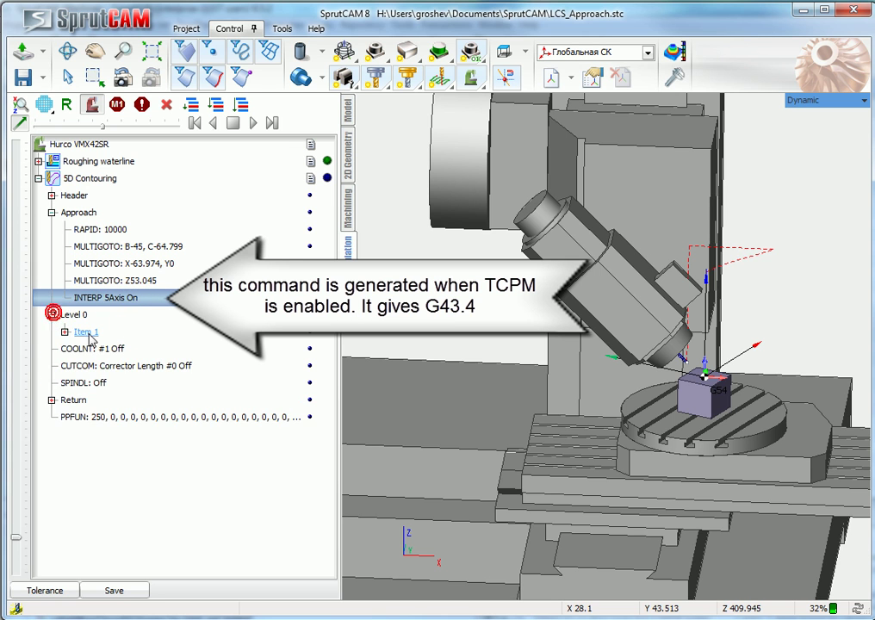
click(65, 332)
click(114, 349)
key(Down)
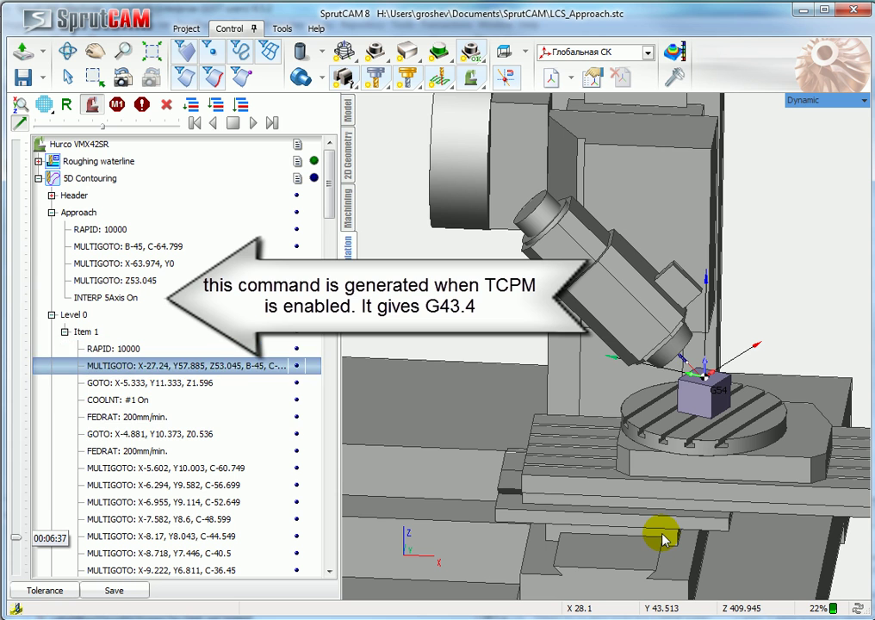
key(Down)
key(Down)
key(Down)
scroll(204, 517, down, 20)
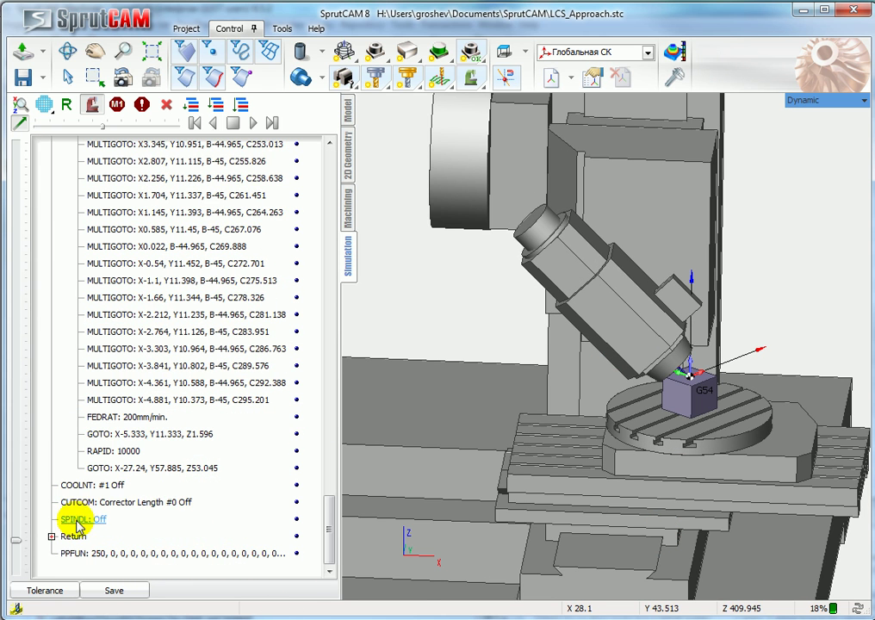
click(70, 469)
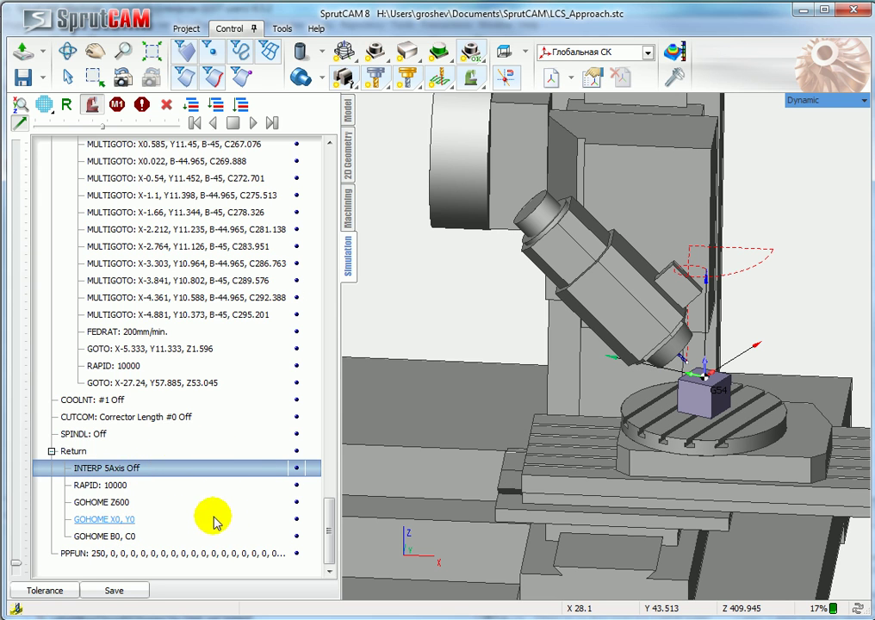
Generate the NC program with Fanuc (30i)_Mill.spp, overwriting the existing LCS_Approach output.
click(347, 207)
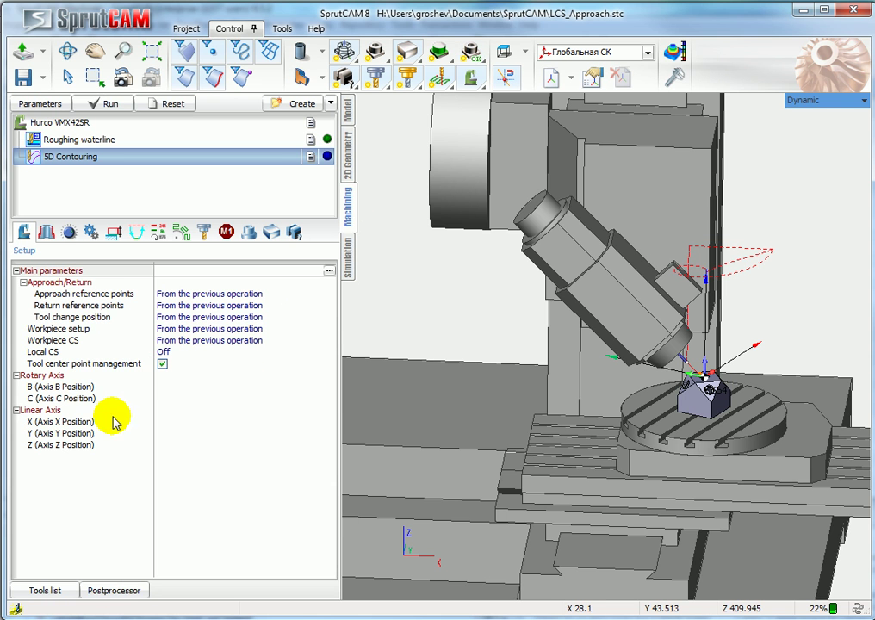
click(117, 589)
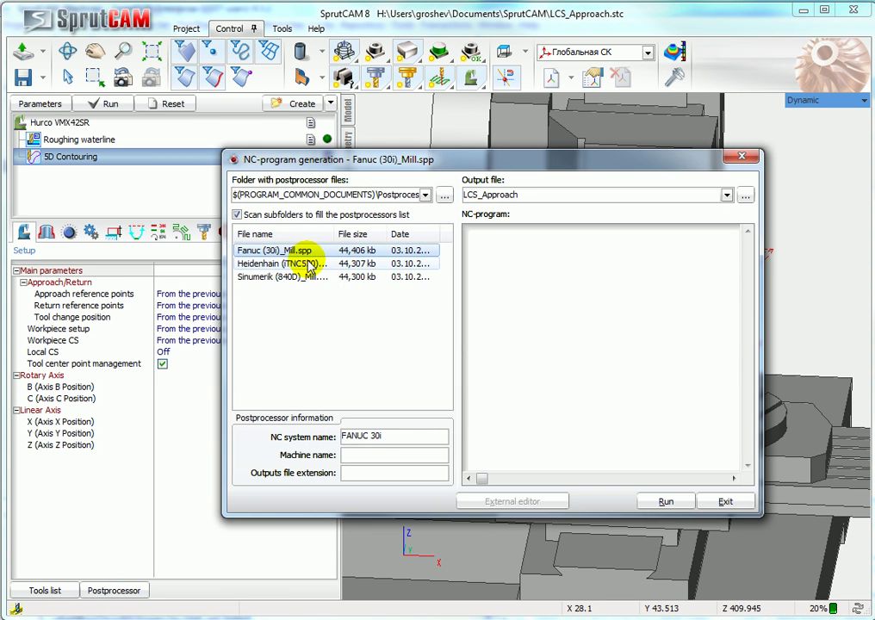
click(660, 502)
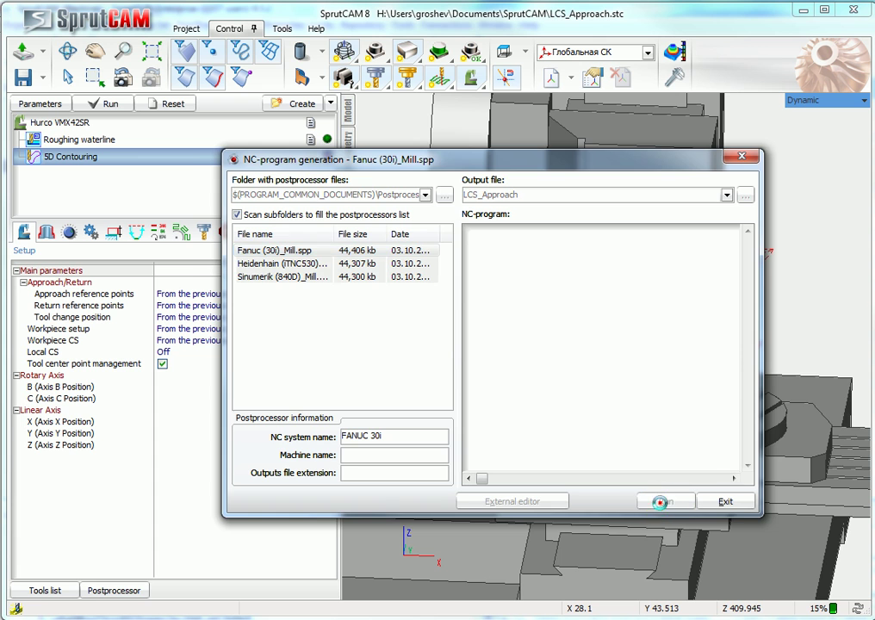
click(759, 441)
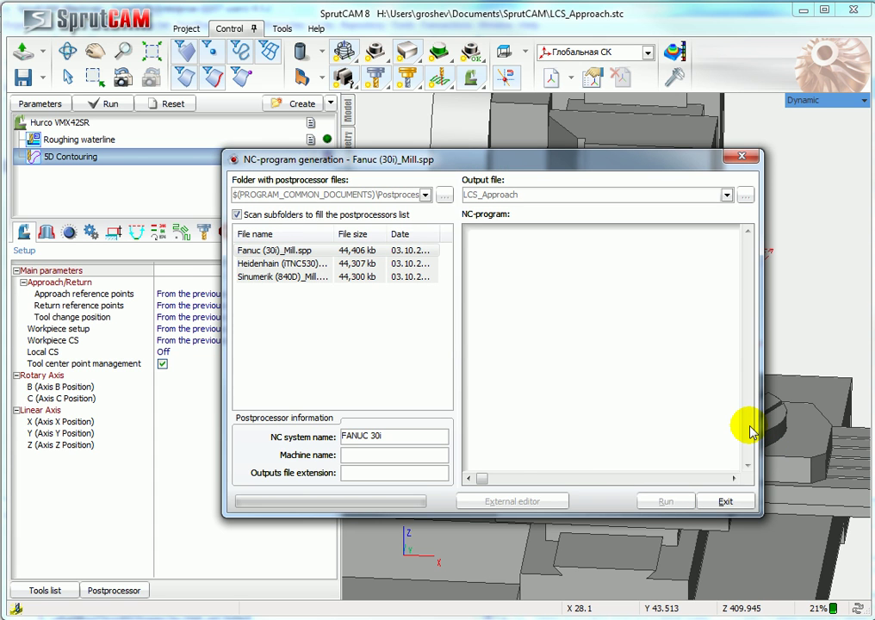
Inspect the G43.4H2 TCPM line in the generated code, then close the NC-program generator.
scroll(551, 365, down, 10)
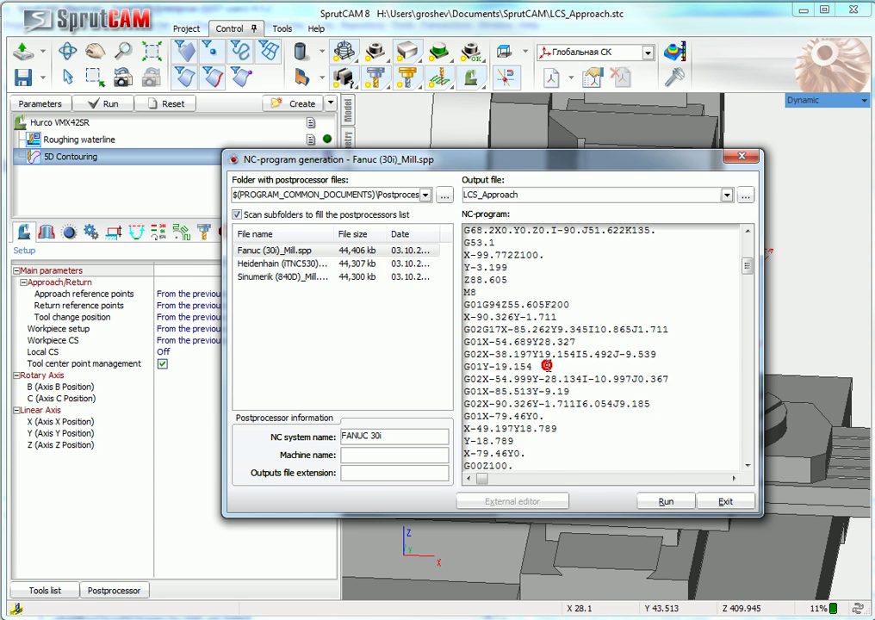
scroll(543, 365, down, 10)
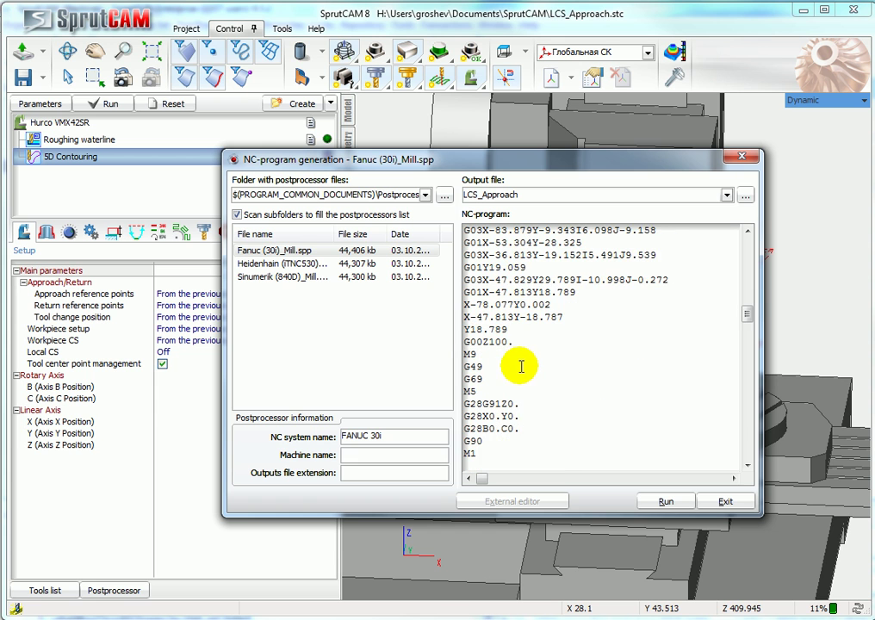
scroll(521, 363, up, 4)
scroll(521, 366, down, 5)
scroll(521, 366, up, 5)
scroll(521, 366, down, 10)
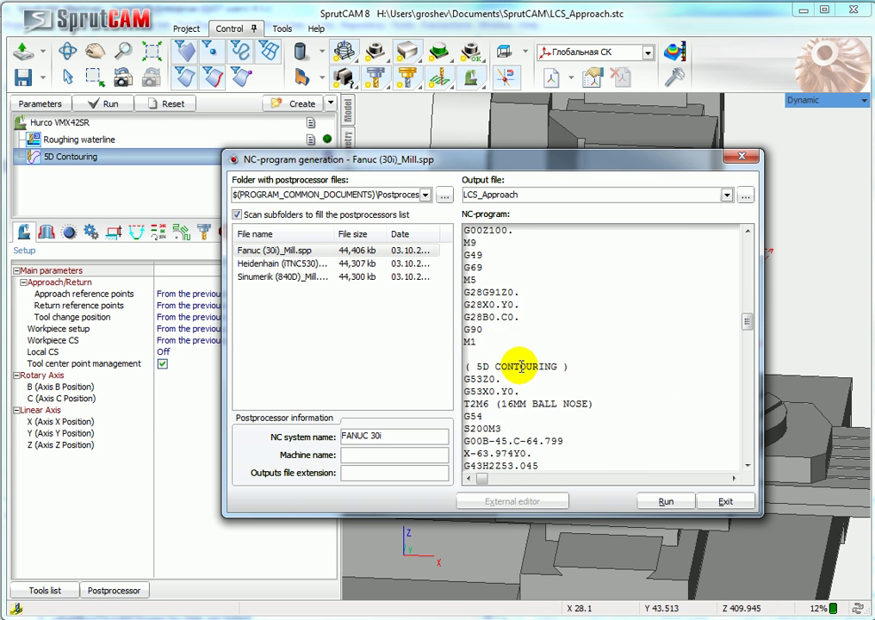
scroll(521, 366, up, 4)
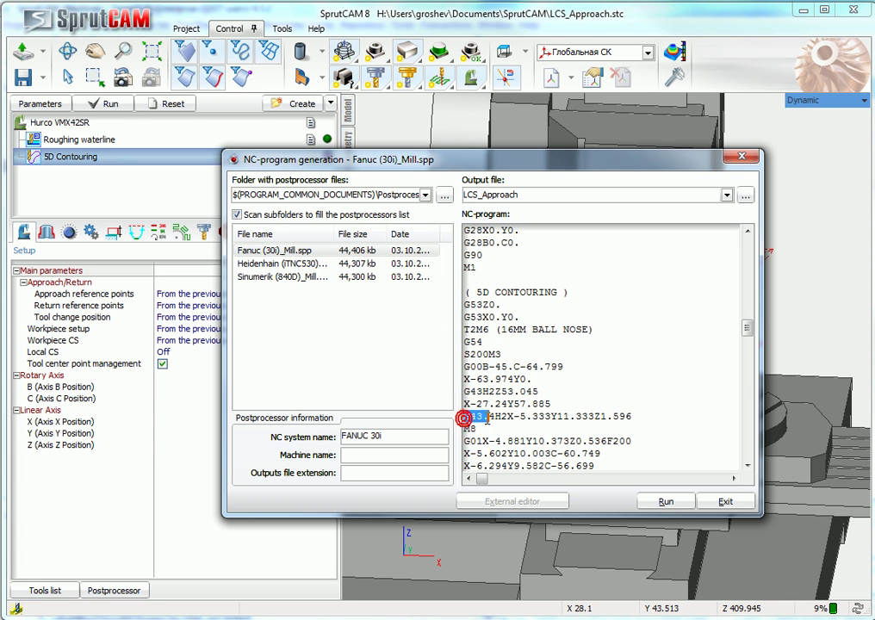
drag(486, 419, 486, 422)
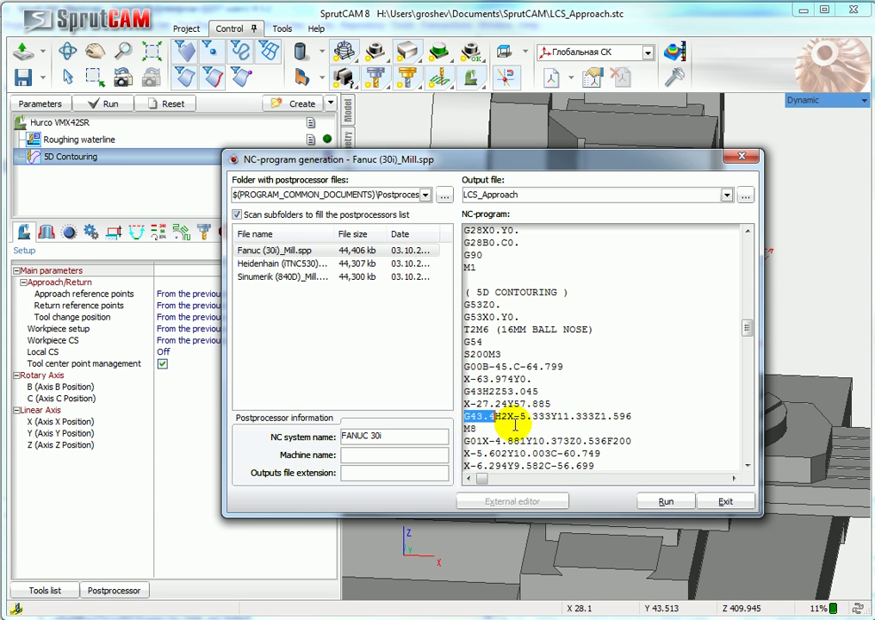
click(723, 503)
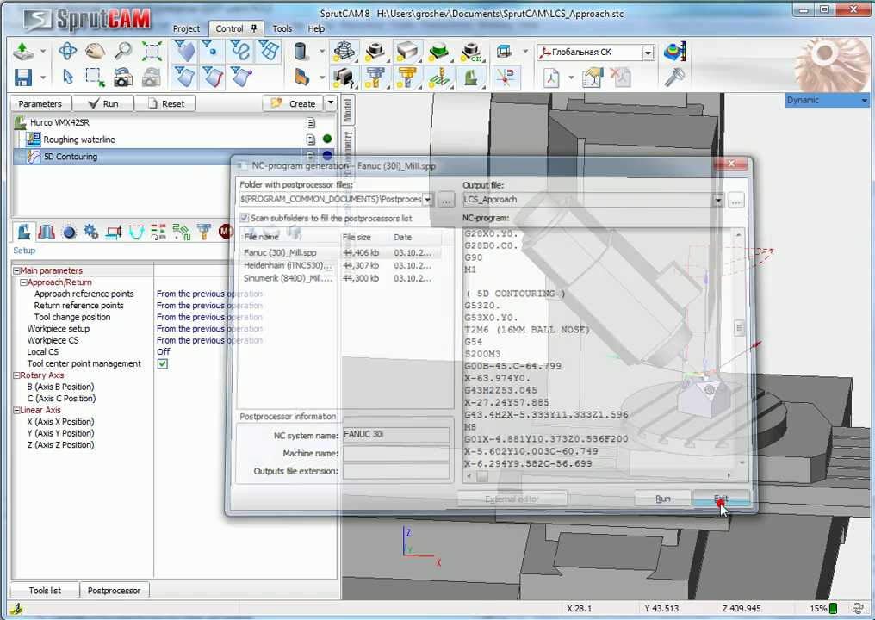